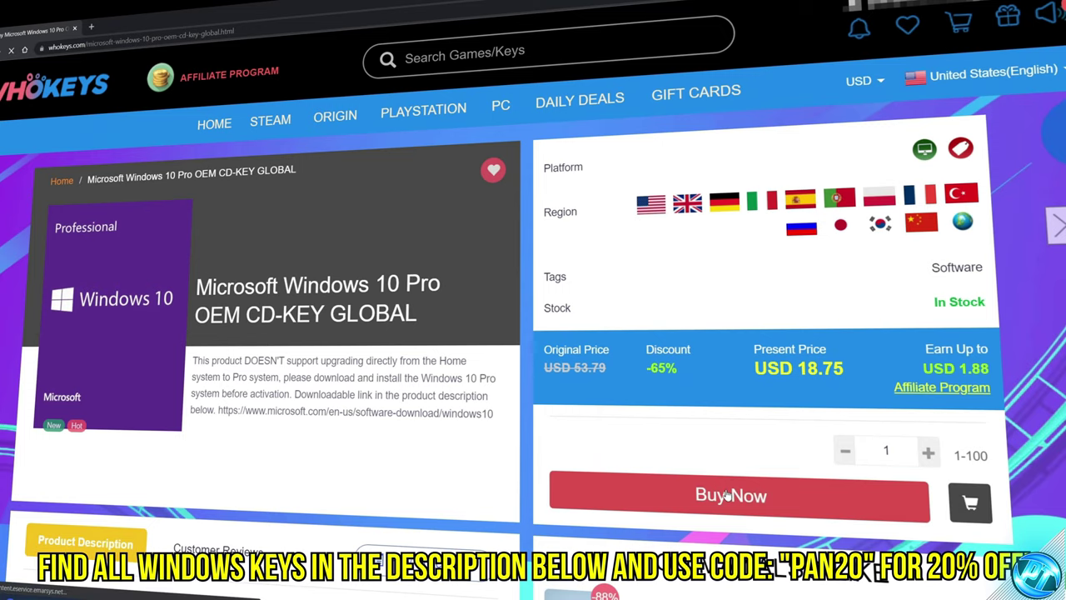
Buy the Windows 10 Pro OEM key with promo code PAN20, pay, and select the delivered key
left_click(729, 495)
left_click(226, 508)
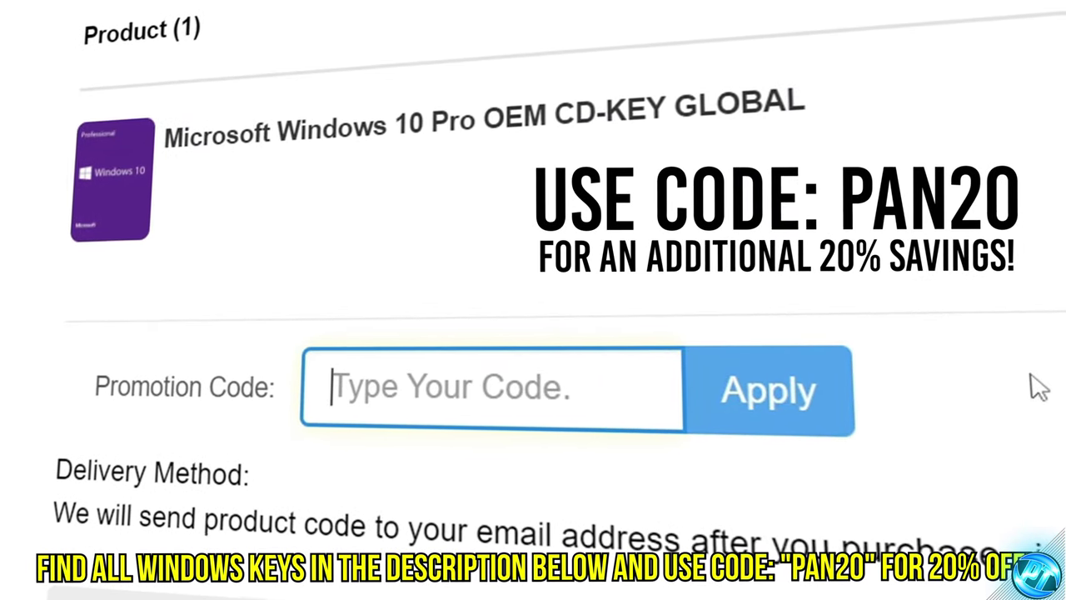
type("PAN20")
left_click(833, 401)
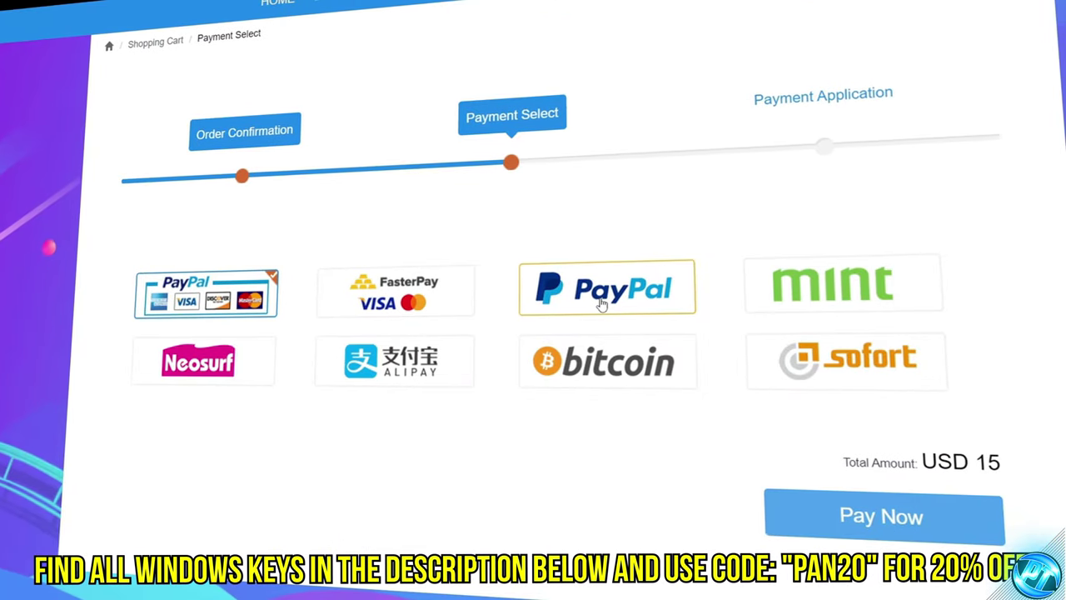
left_click(877, 510)
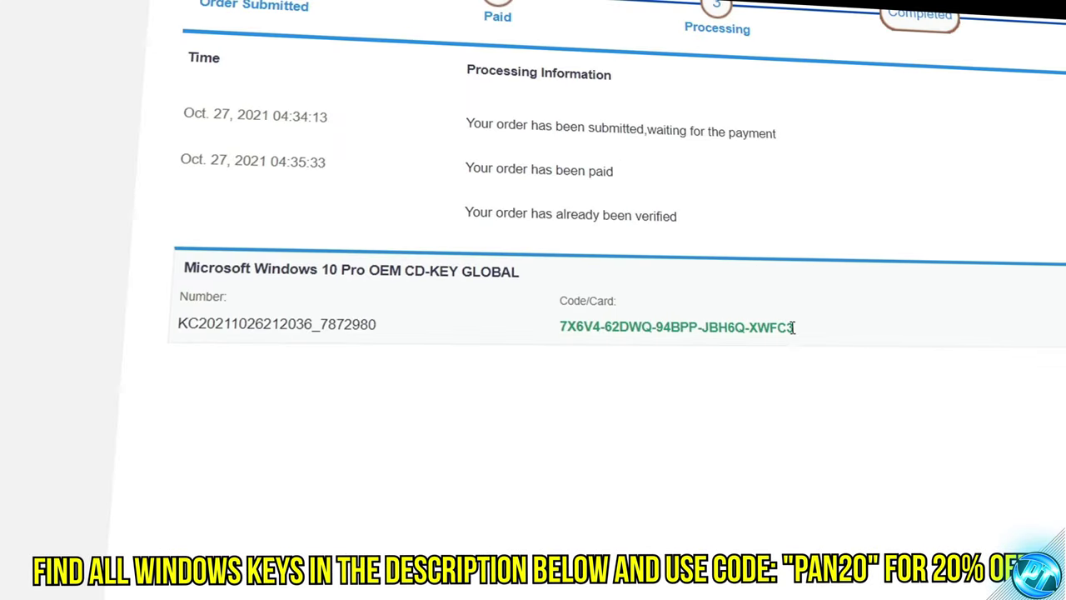
left_click_drag(788, 325, 549, 326)
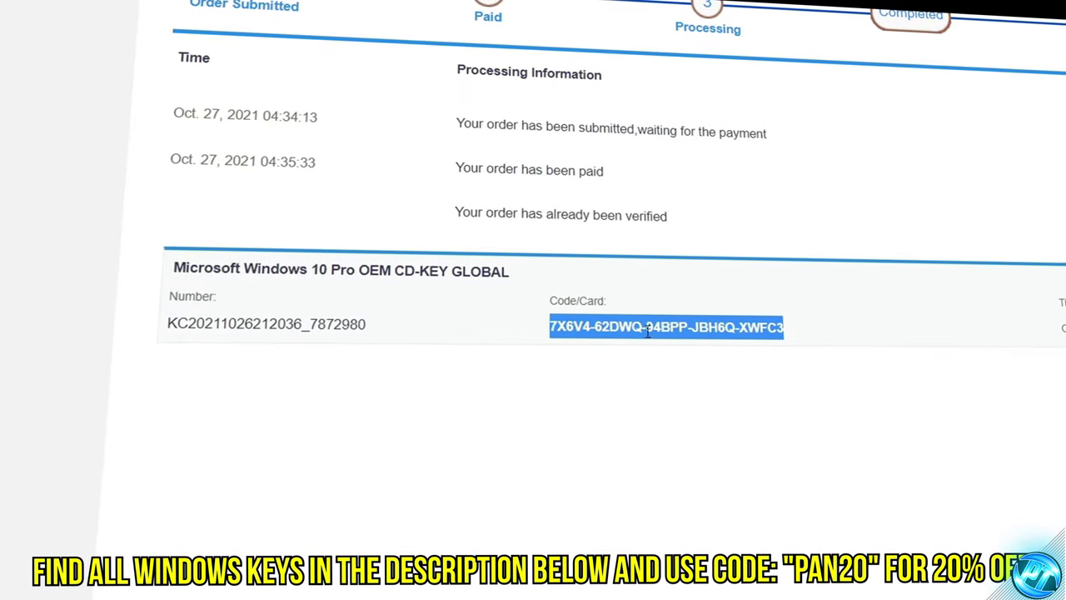
Copy the purchased key and paste it as the new product key on the Activation page
right_click(712, 336)
left_click(749, 347)
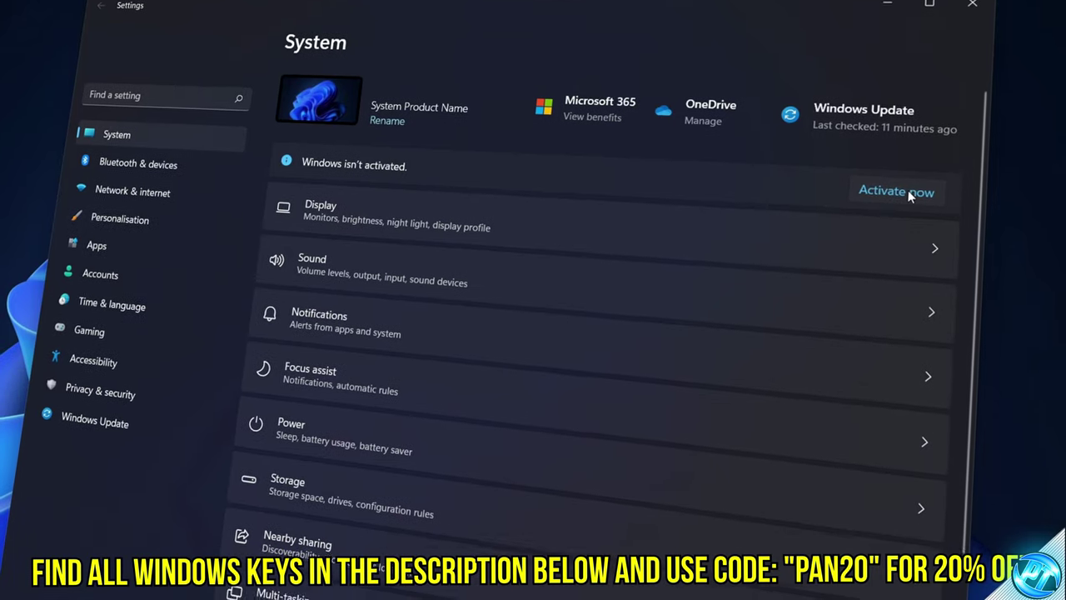
left_click(904, 190)
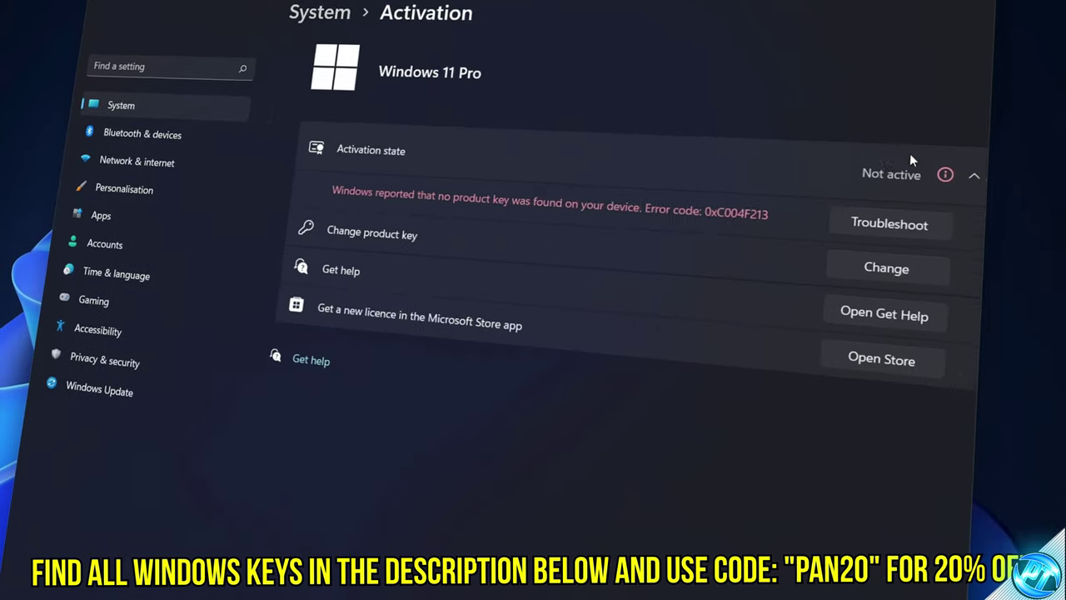
left_click(879, 230)
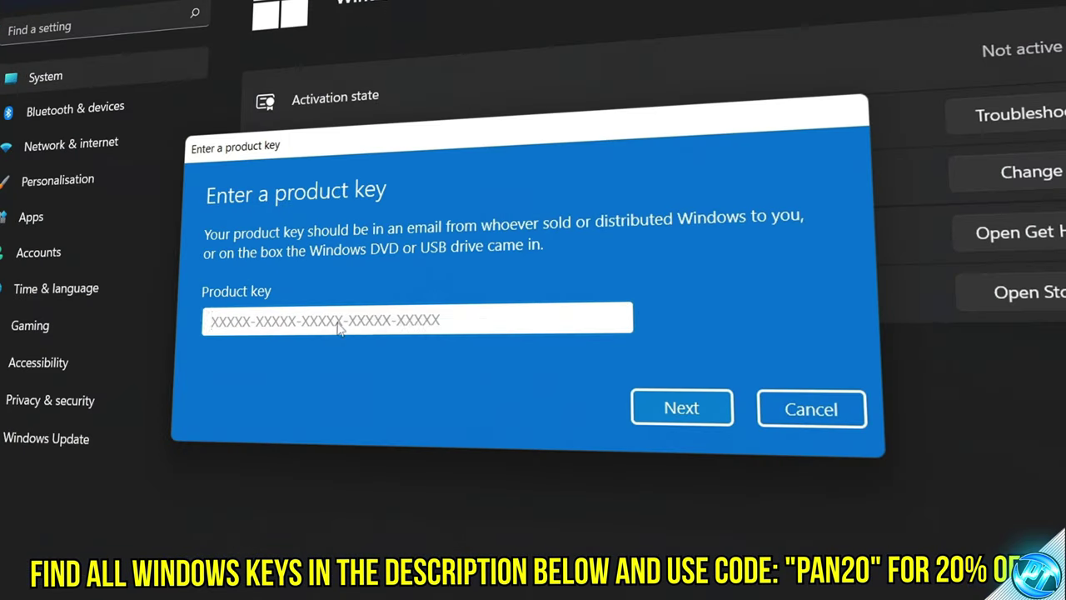
key("ctrl+v")
left_click(664, 408)
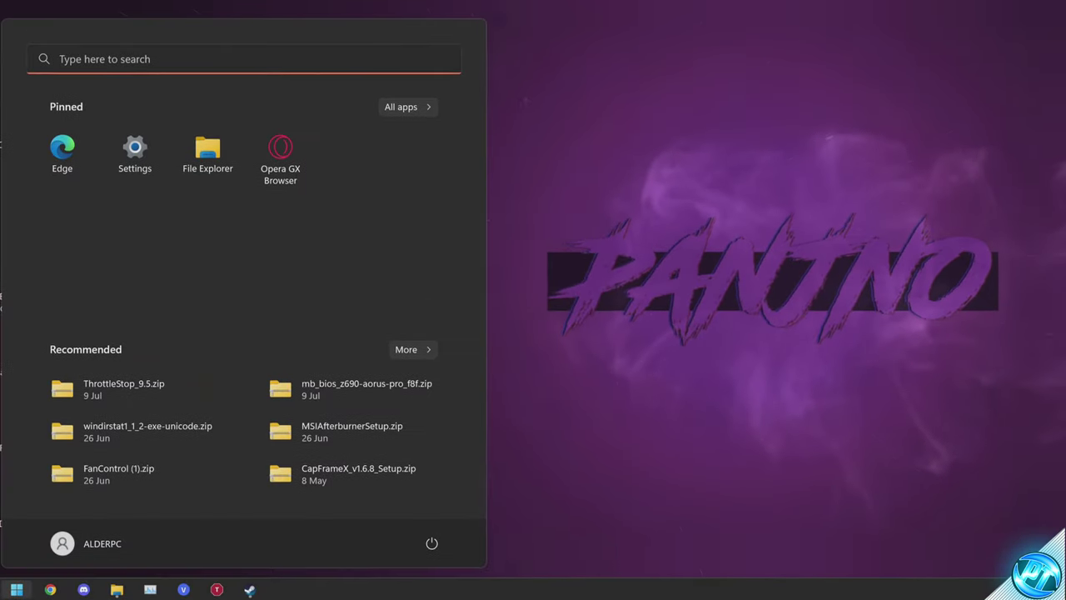
Uninstall Alienware Command Center from Add or remove programs' installed apps list
type("add or remove programs")
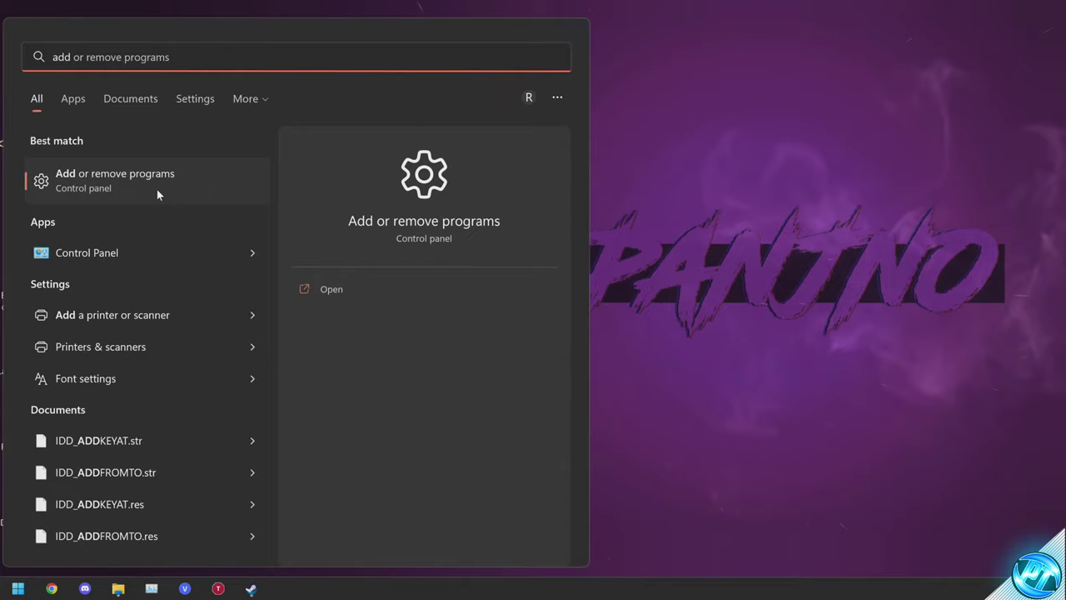
left_click(156, 189)
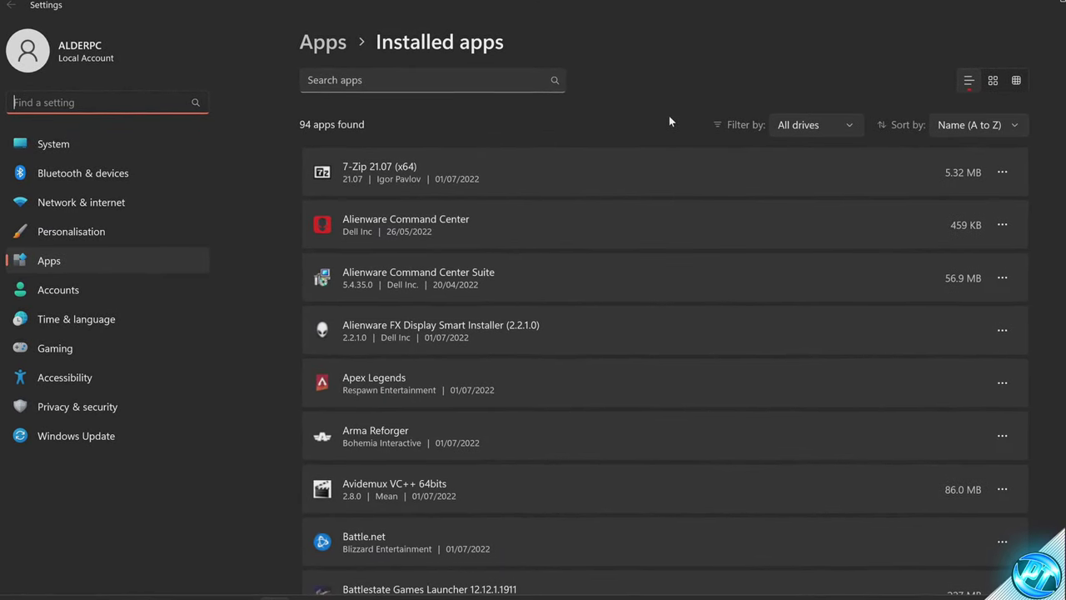
left_click(557, 227)
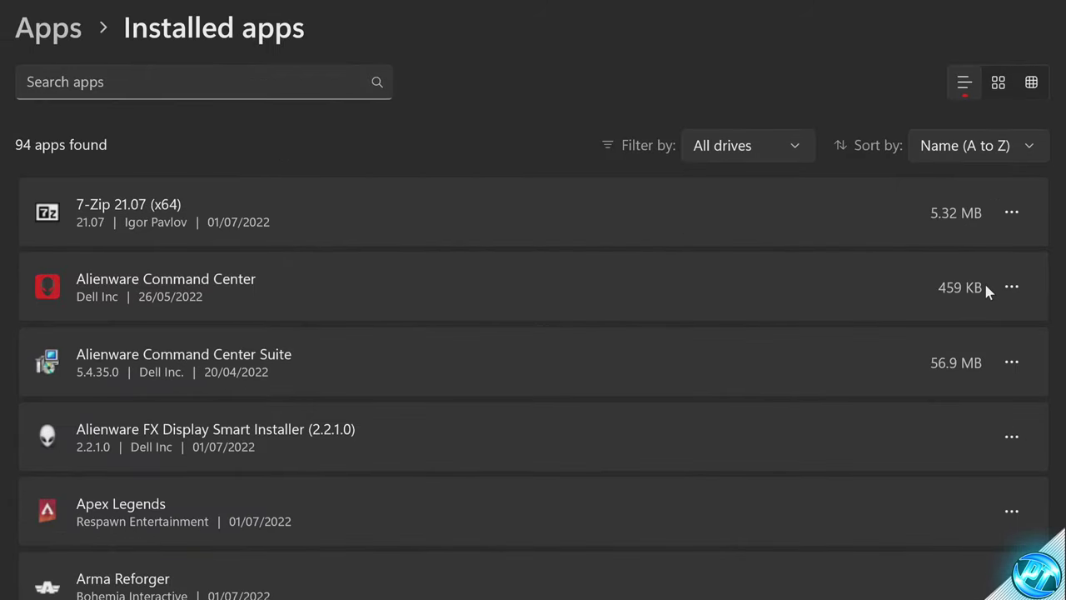
left_click(1011, 288)
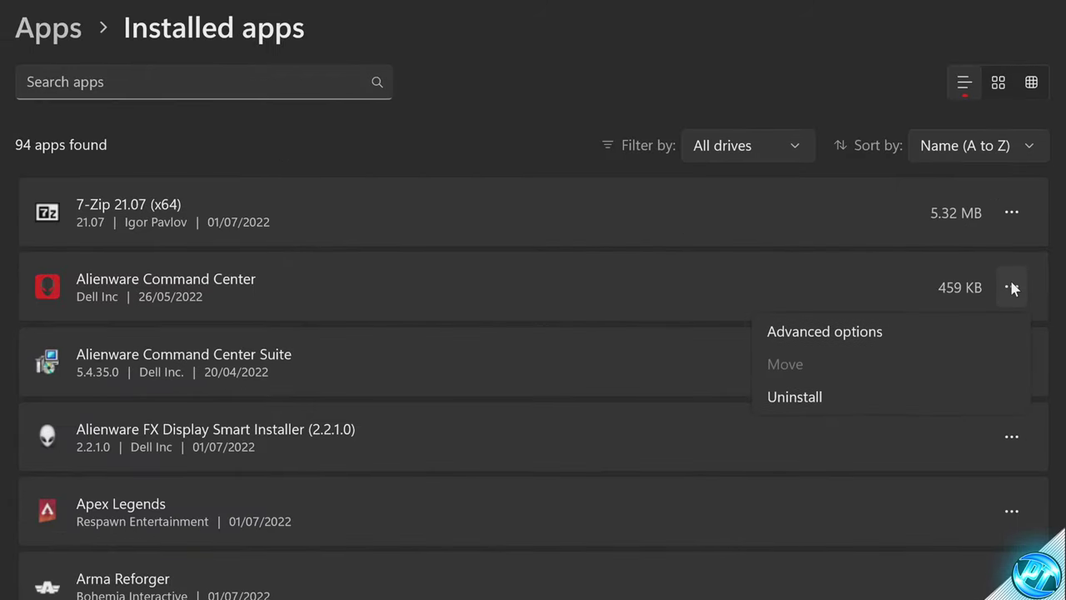
left_click(814, 397)
left_click(968, 398)
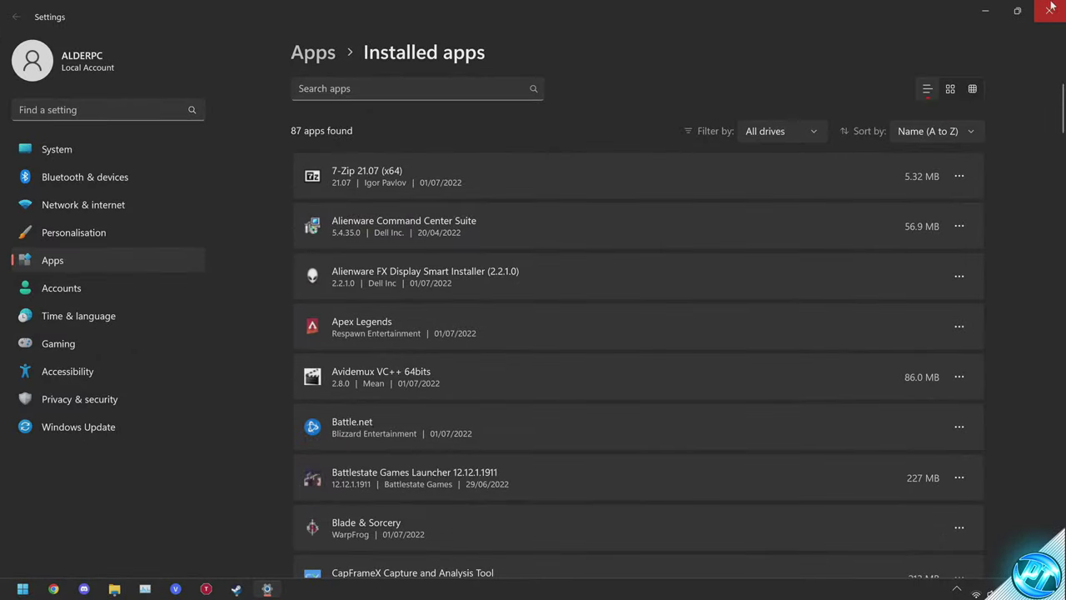
Close Settings, relaunch it from the Start menu, and go to the Windows Update page
left_click(1054, 10)
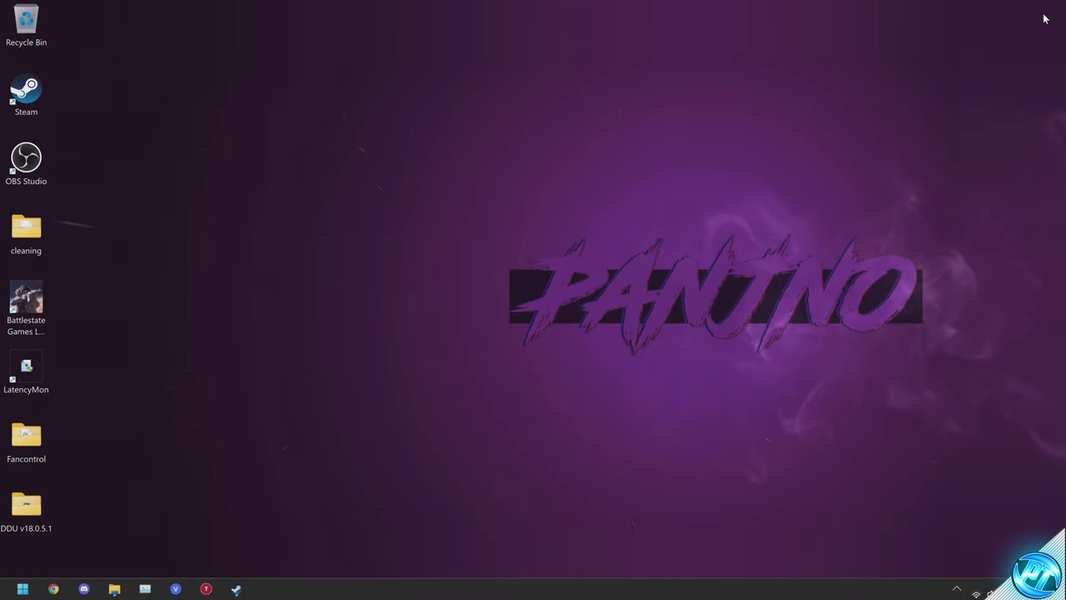
key("super")
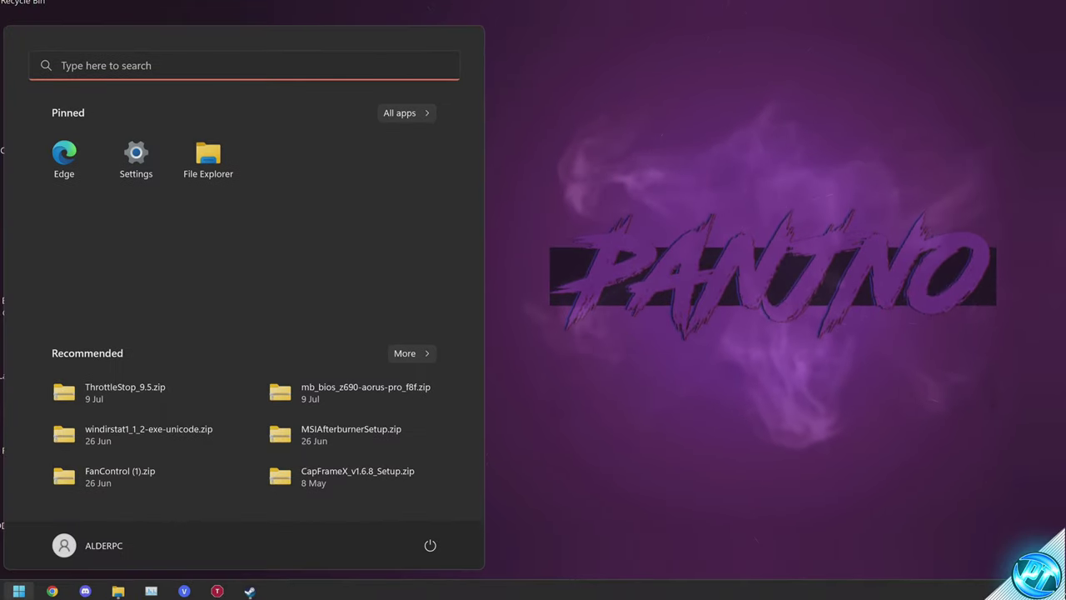
left_click(133, 171)
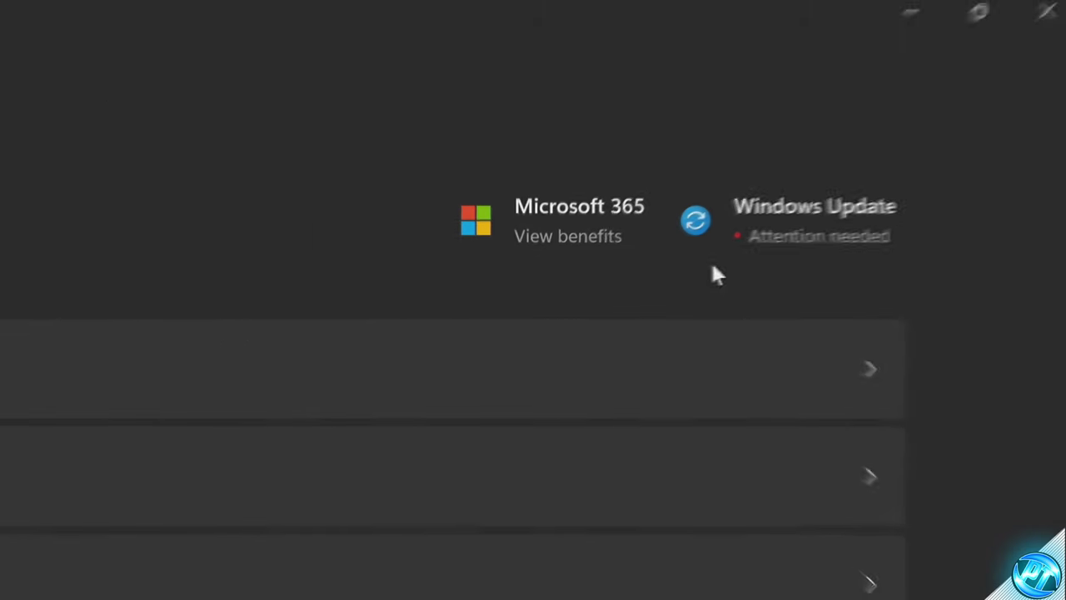
left_click(759, 238)
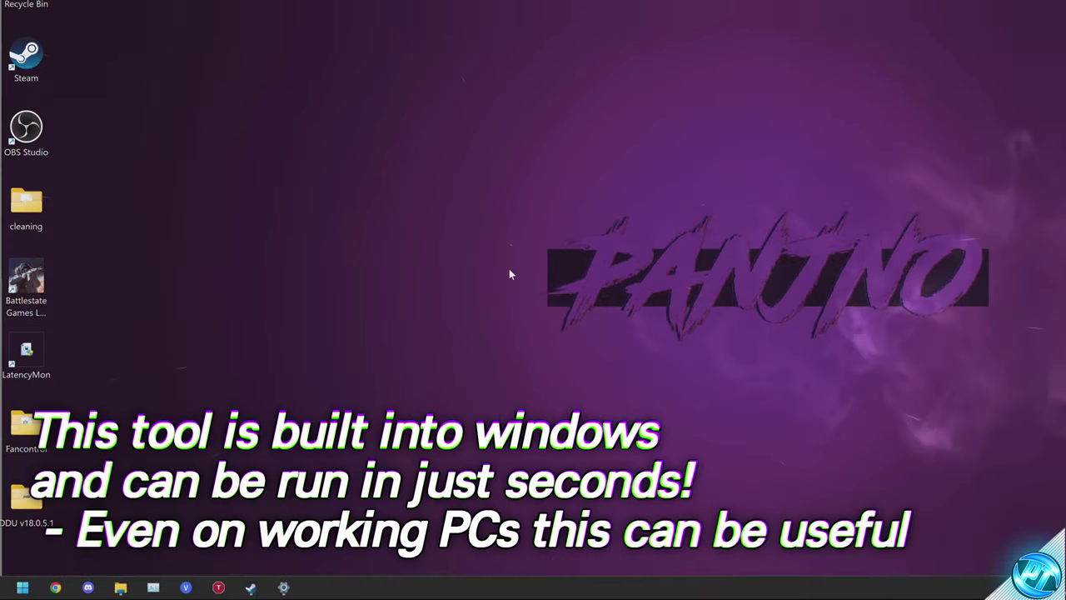
Search cmd and run Command Prompt as administrator, accepting the UAC prompt
key("super")
type("cmd")
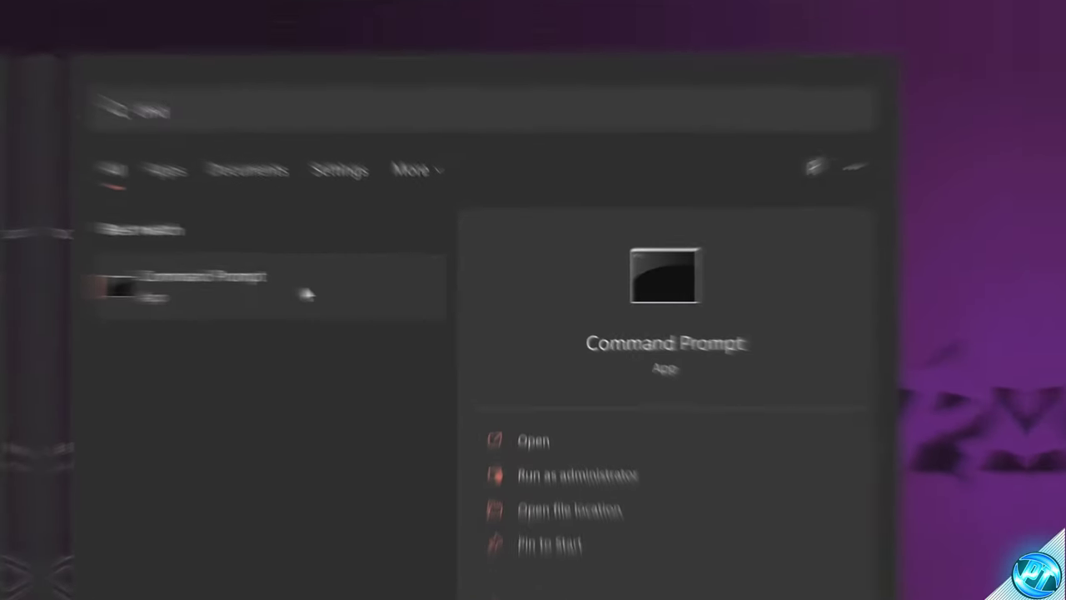
right_click(178, 171)
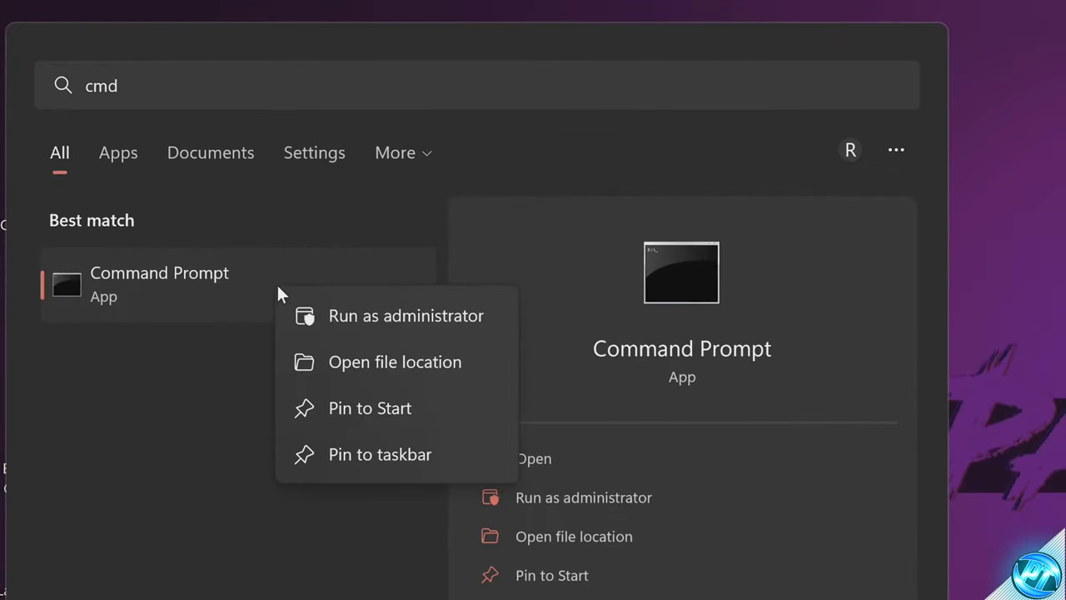
left_click(359, 308)
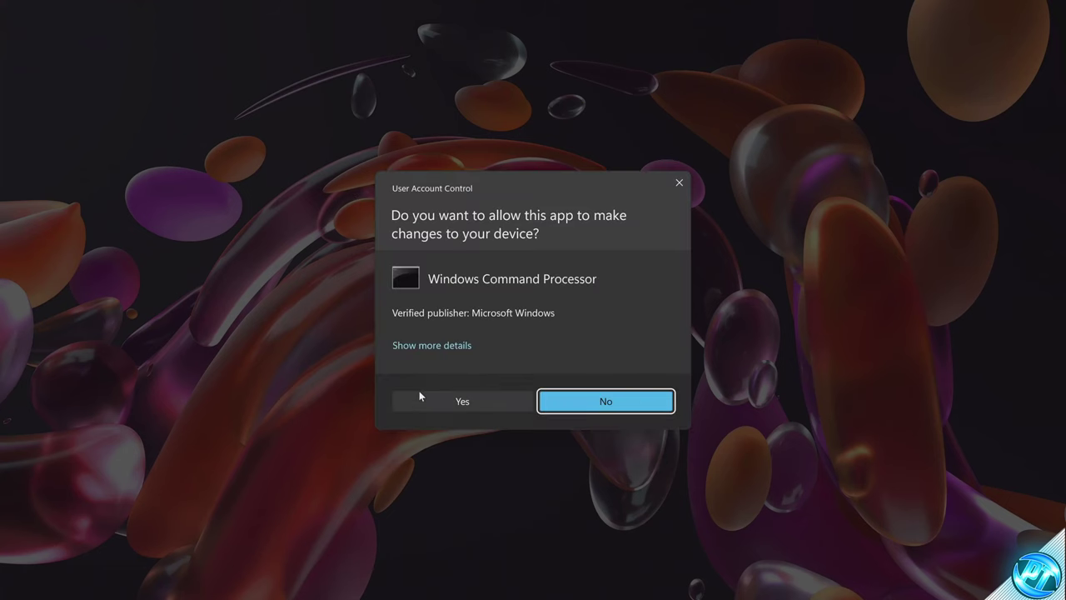
left_click(420, 397)
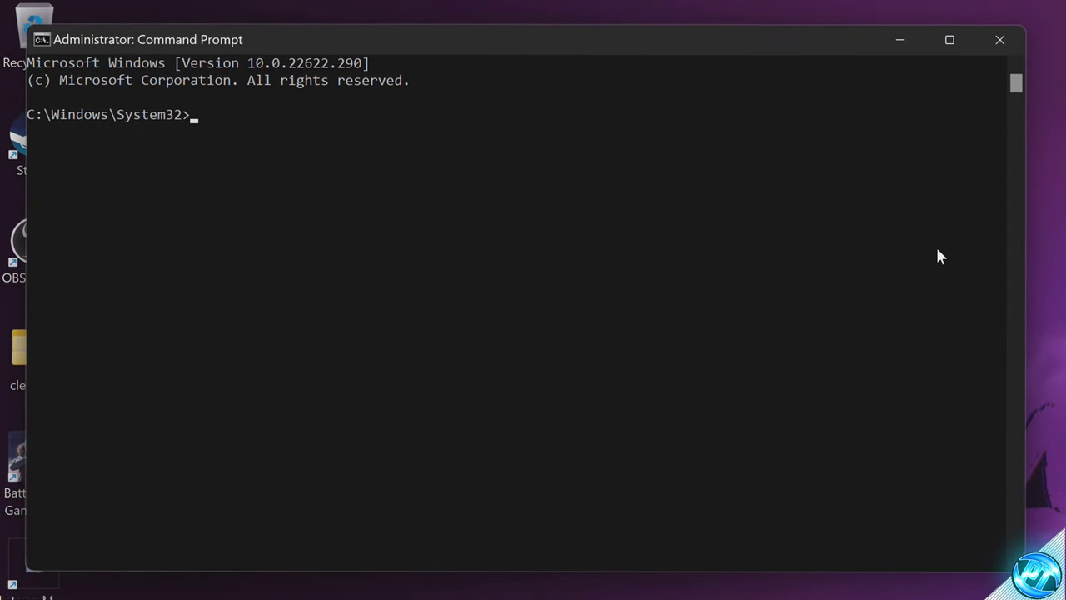
Run SFC /SCANNOW at the elevated prompt
type("SFC")
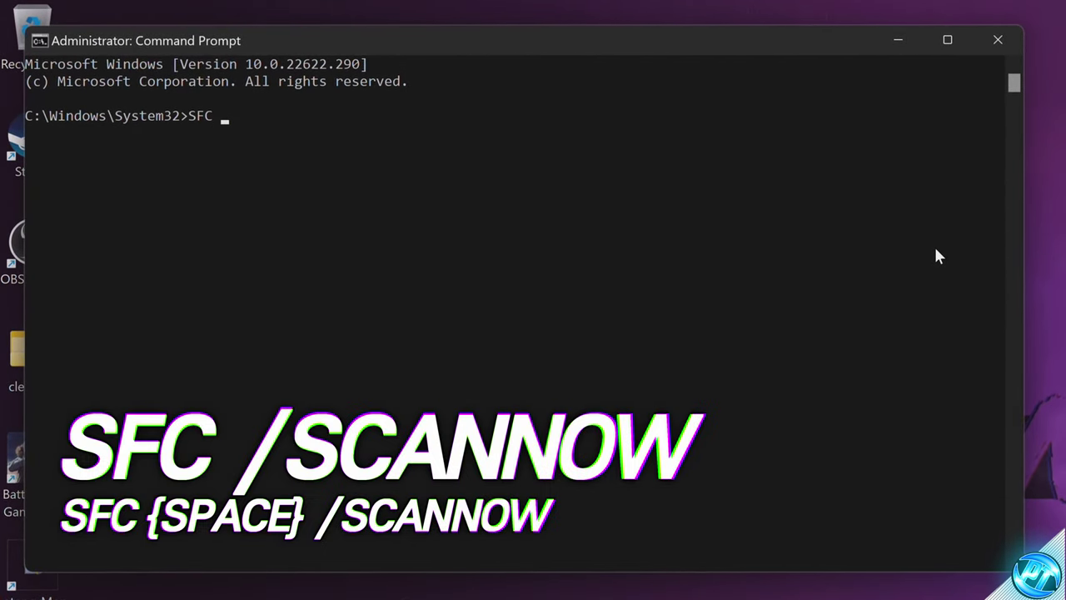
type(" /SCANNO")
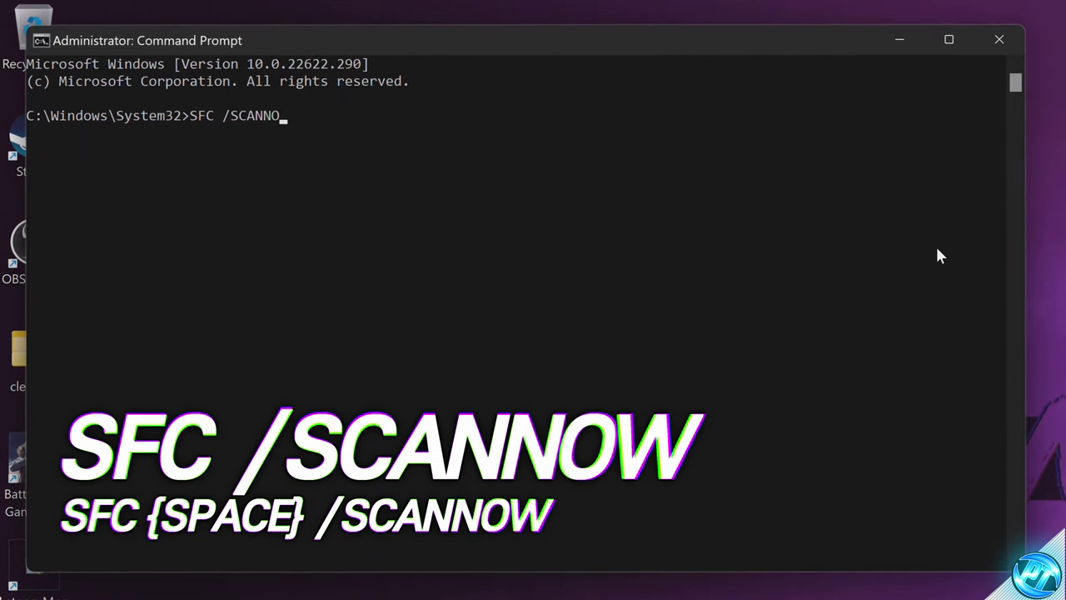
type("W")
key("Return")
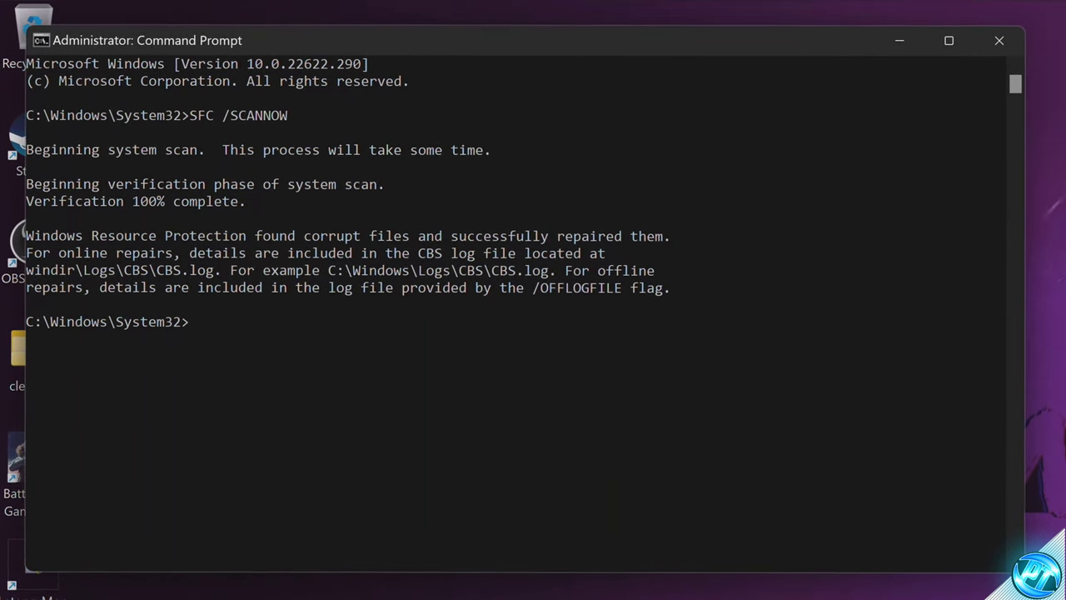
Close Command Prompt, restart from the Start power options, then search 'control panel'
left_click(1004, 39)
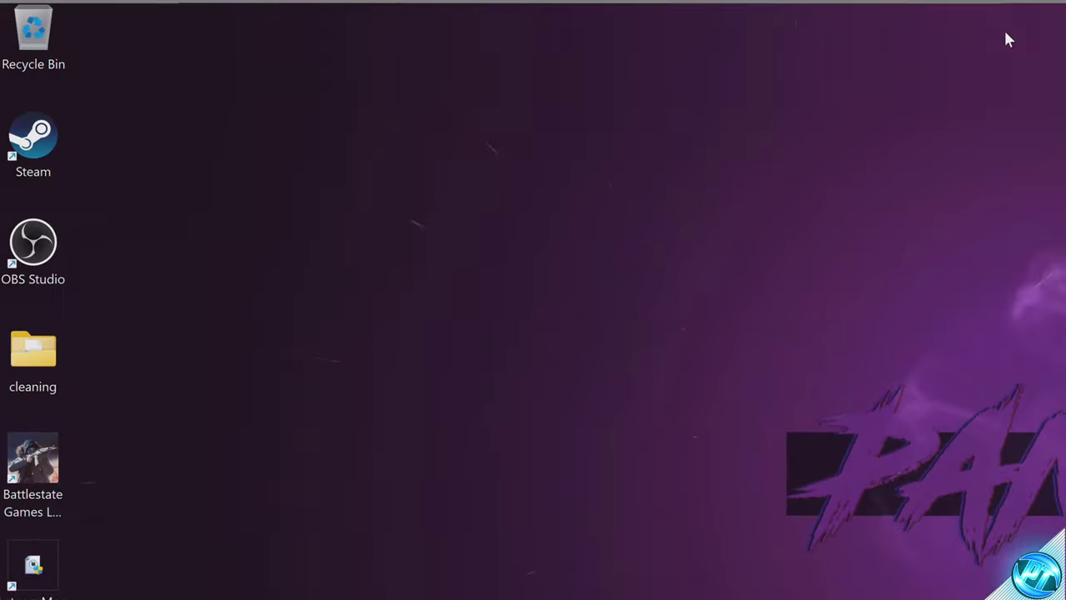
left_click(23, 589)
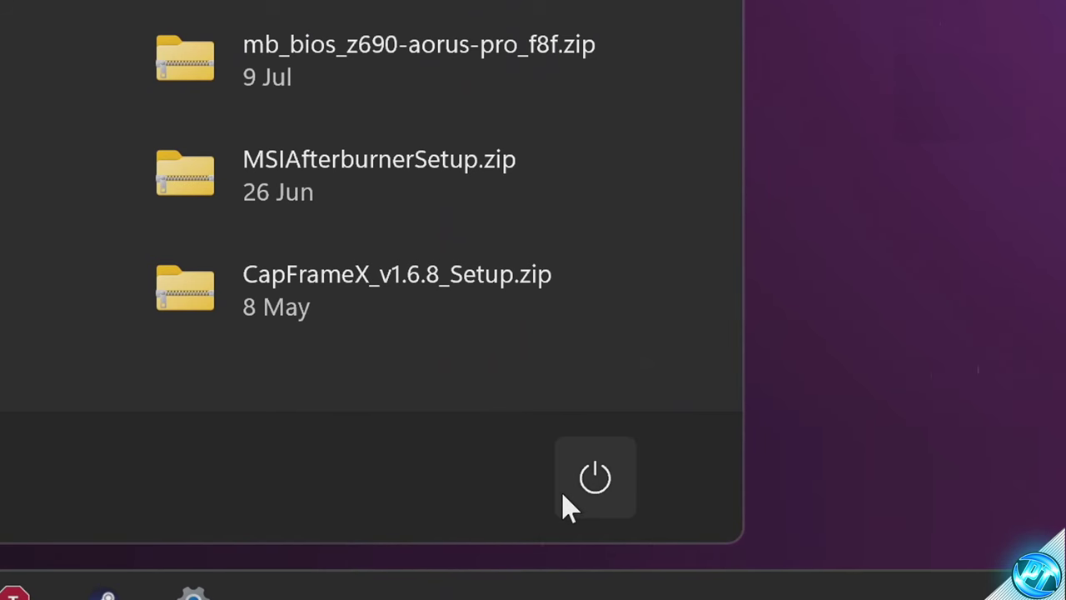
left_click(401, 549)
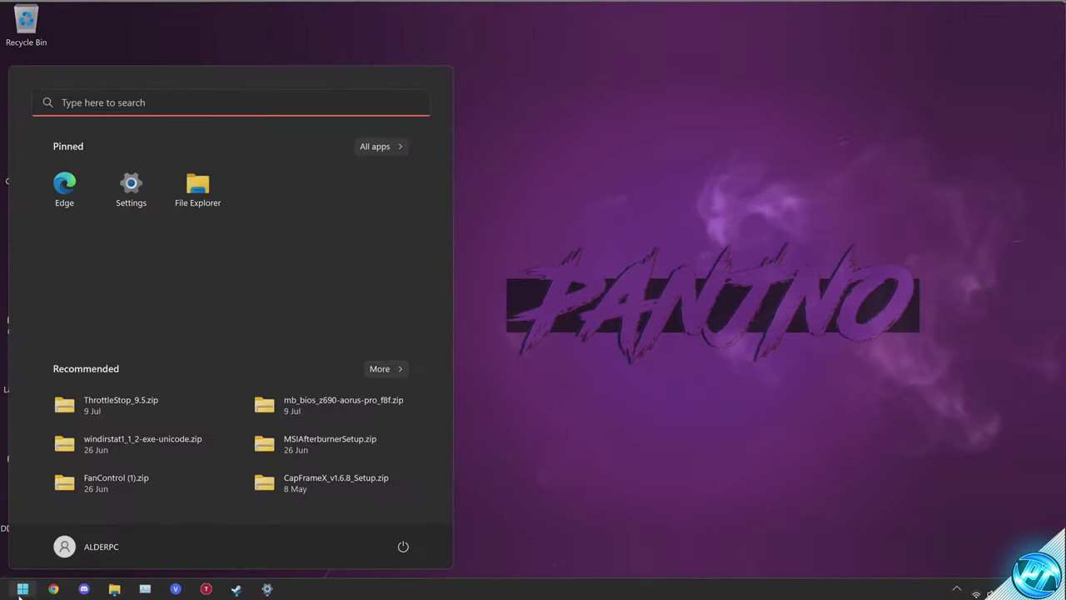
type("control panel")
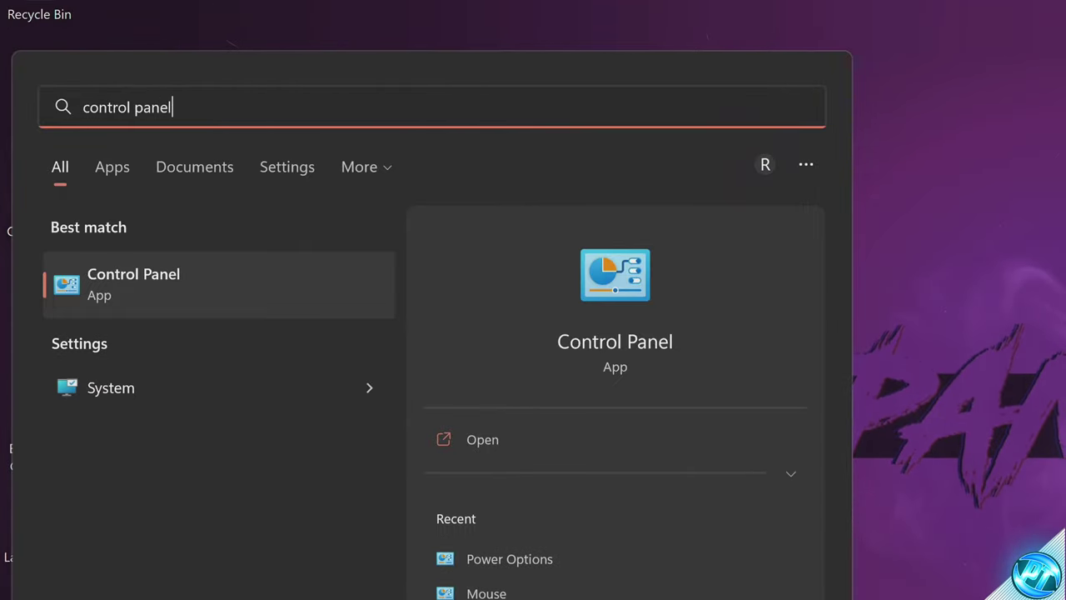
In Control Panel's System and Security, search 'memory' and open Diagnose your computer's memory problems
left_click(210, 306)
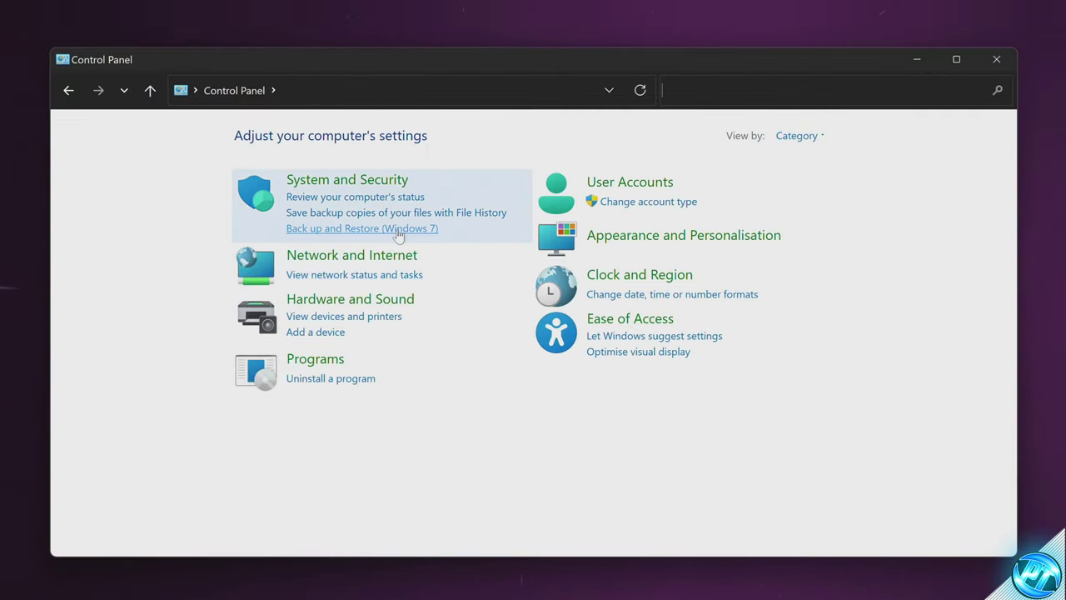
left_click(343, 182)
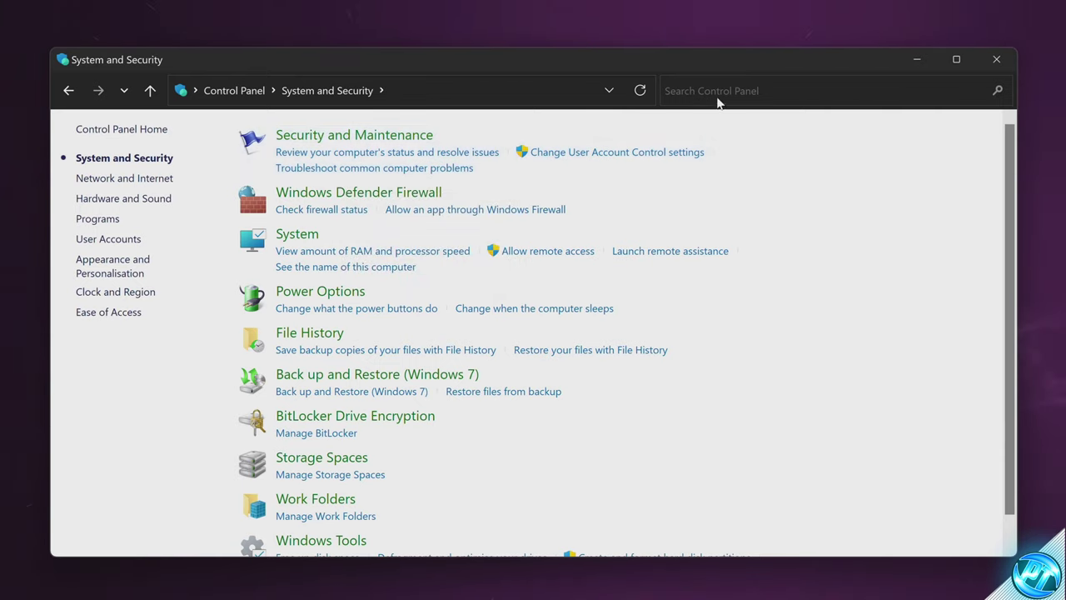
type("m")
type("emor")
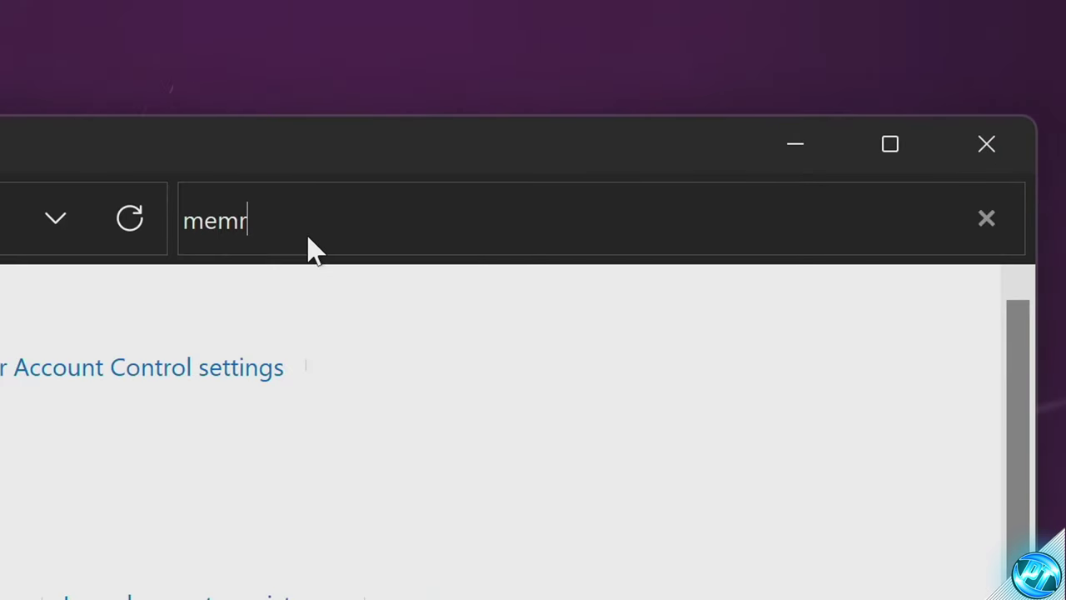
key("BackSpace")
type("ory")
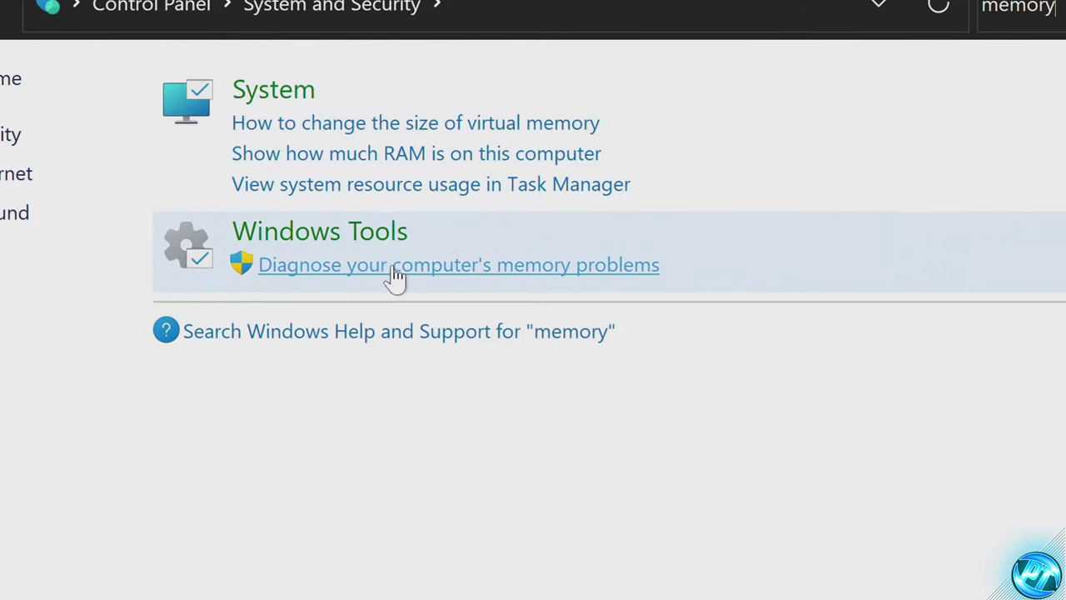
left_click(406, 267)
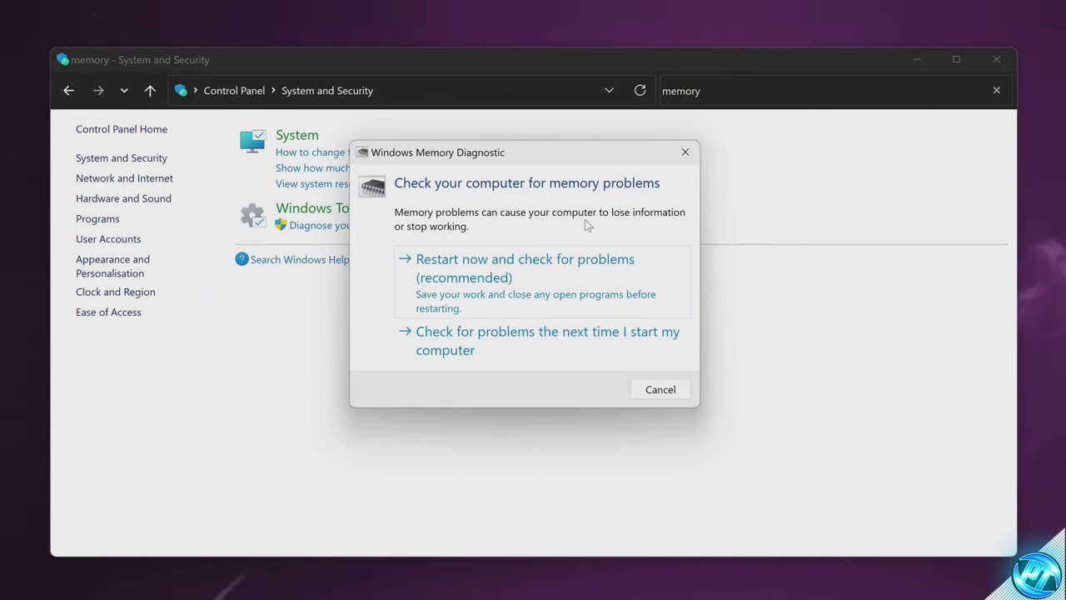
Choose Restart now and check for problems (recommended)
left_click(498, 282)
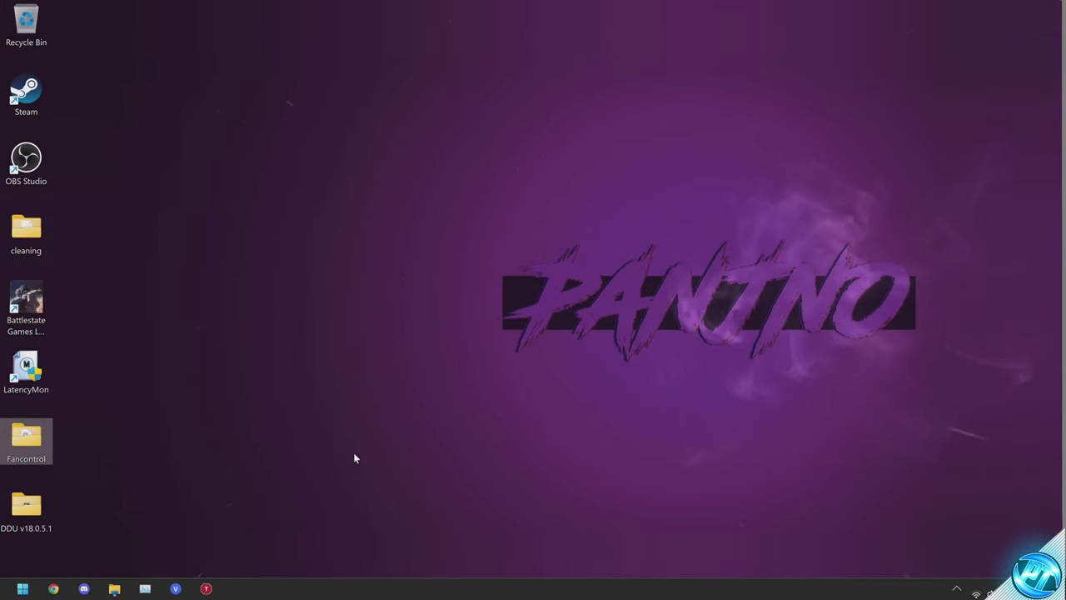
Open Event Viewer and load the System log under Windows Logs
left_click(23, 589)
type("e")
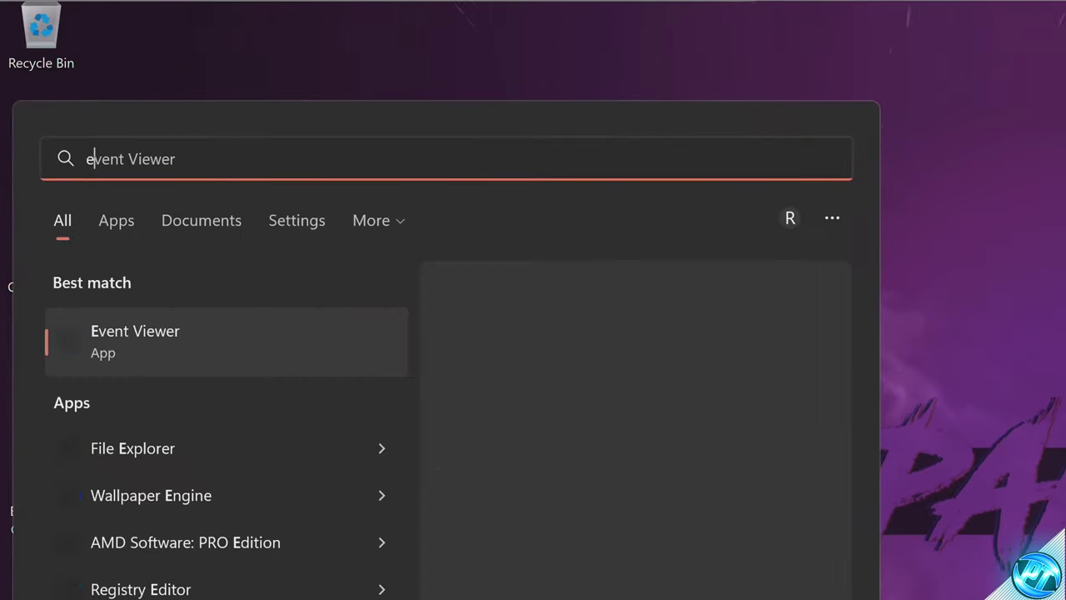
type("vent viewer")
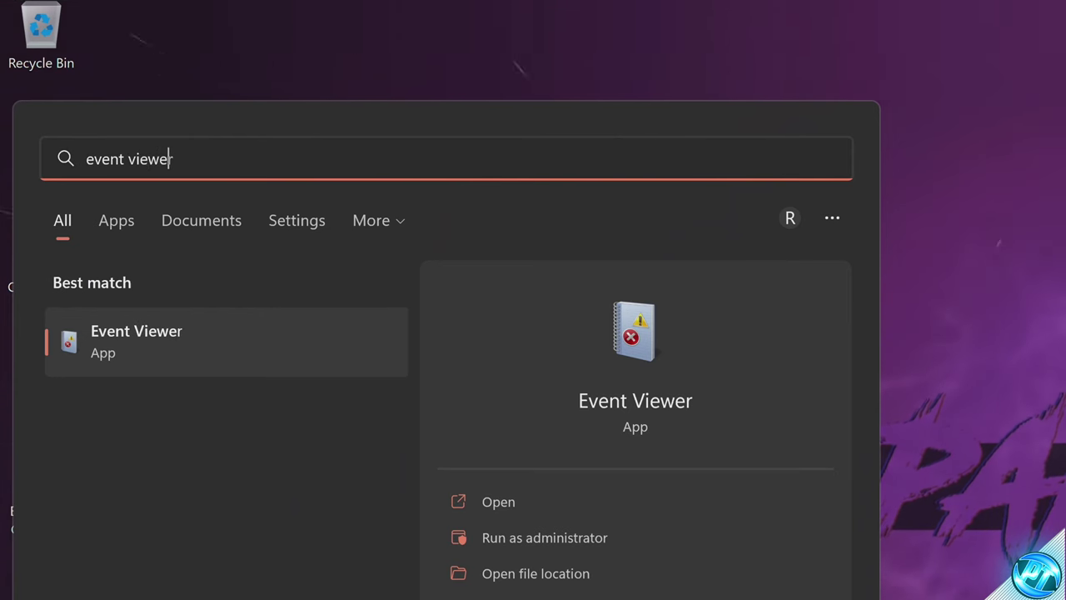
left_click(197, 331)
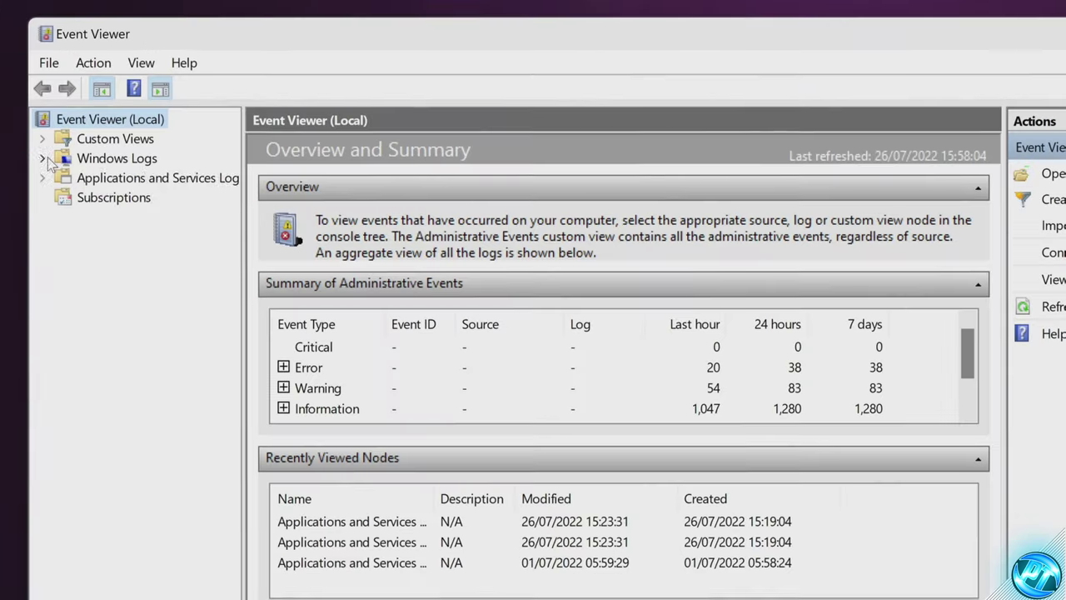
left_click(170, 117)
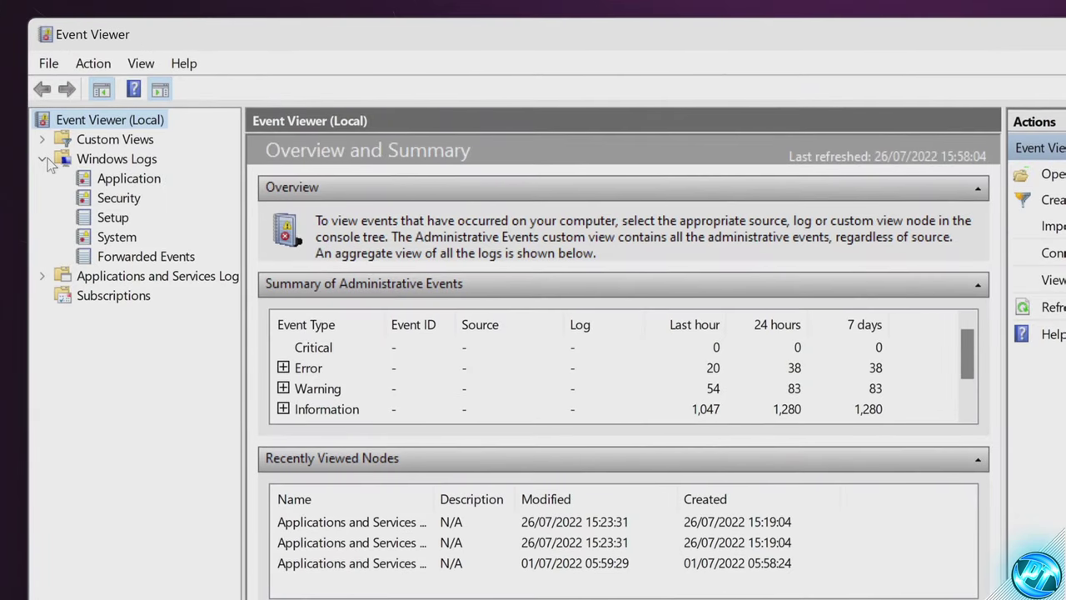
left_click(115, 240)
Find 'memory' in the System log and inspect the MemoryDiagnostics-Results events
right_click(119, 244)
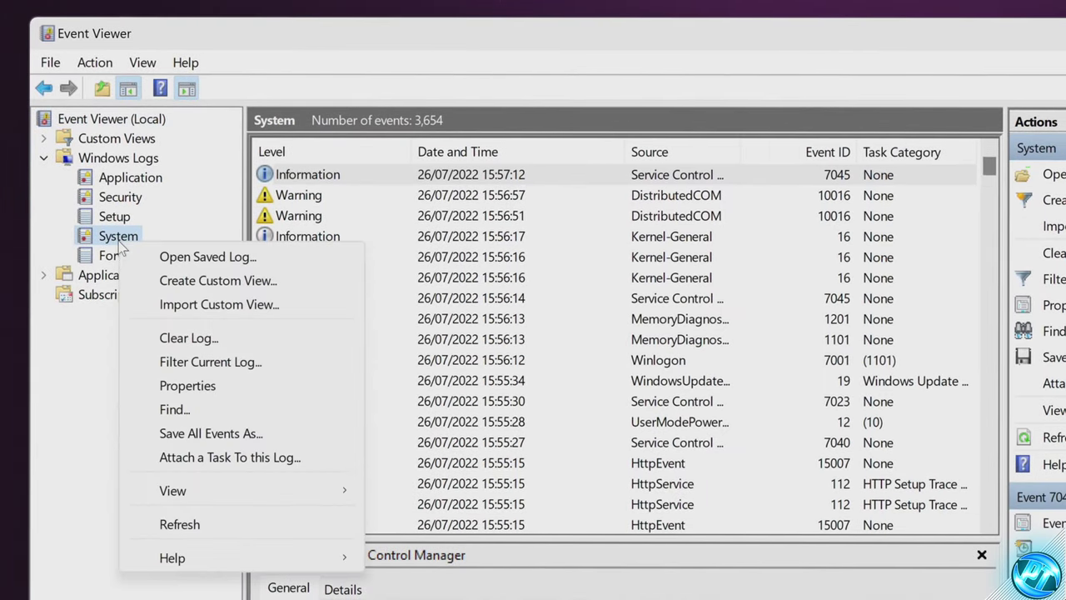
left_click(166, 408)
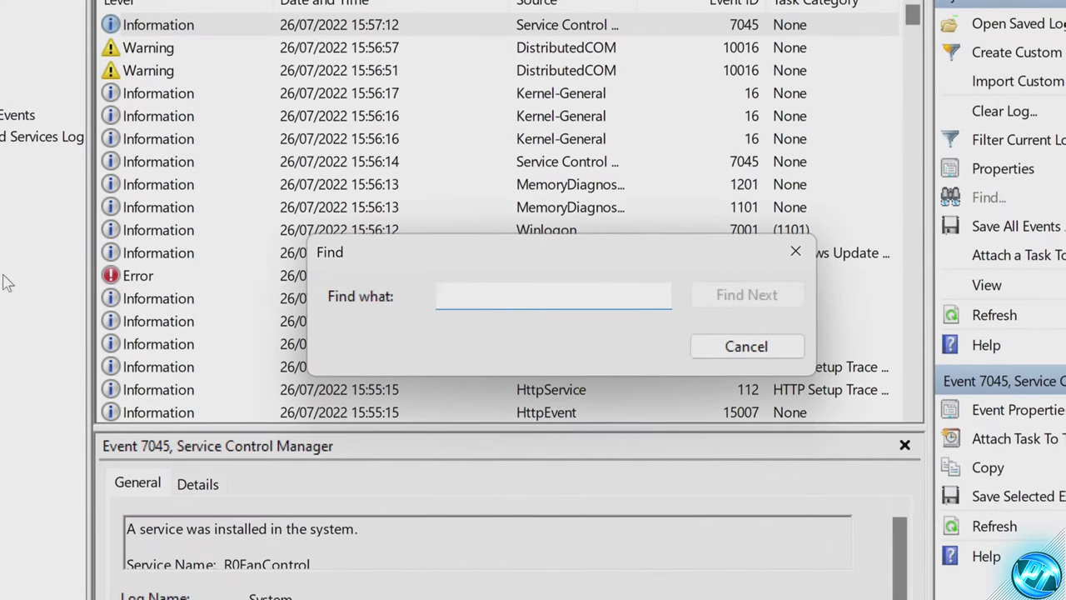
type("memory")
key("Return")
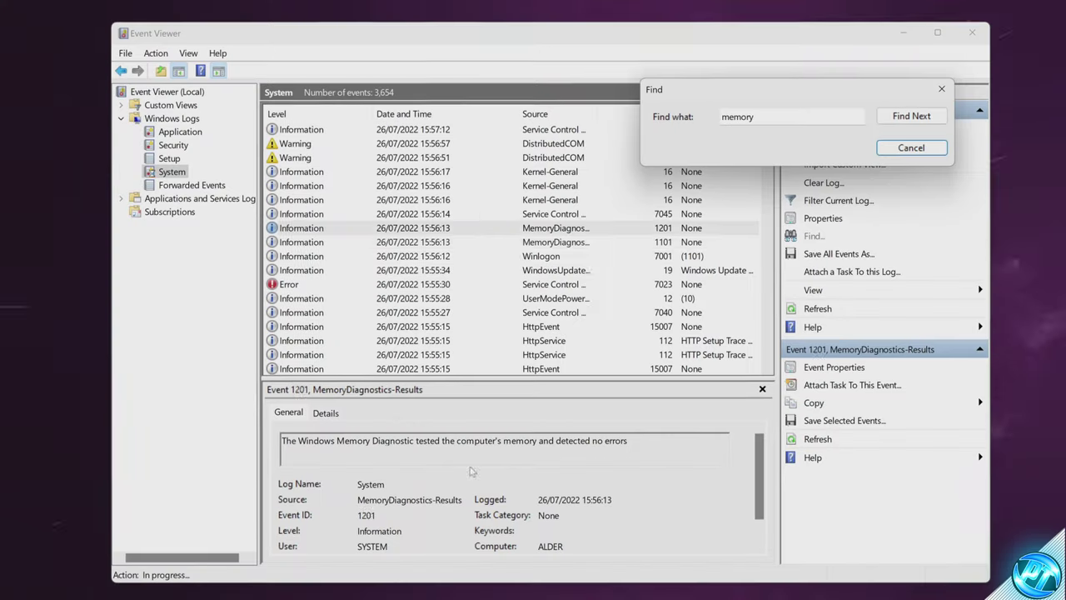
left_click(536, 242)
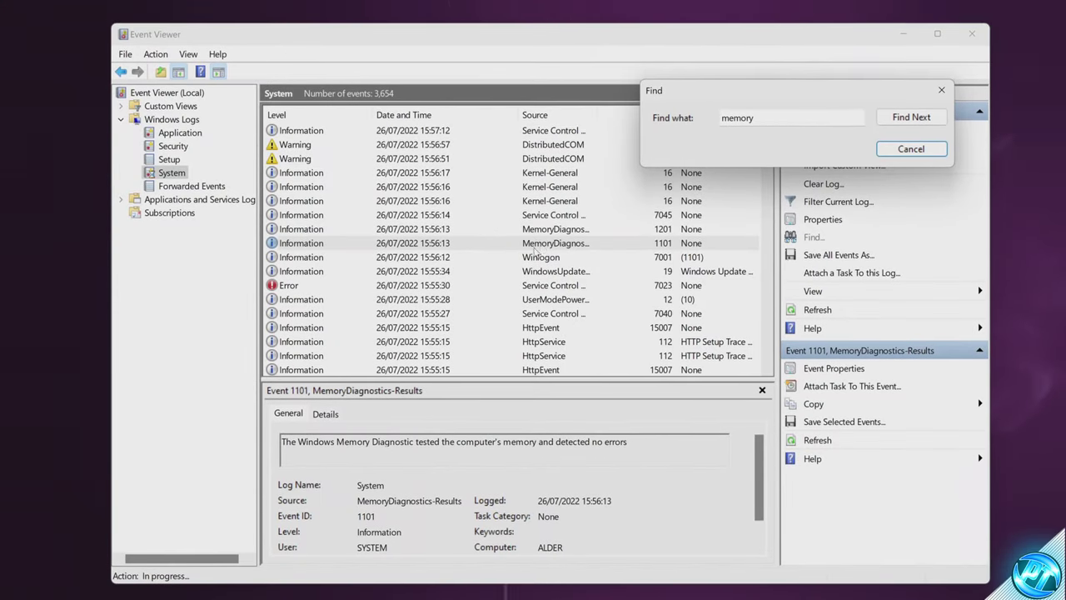
left_click(893, 118)
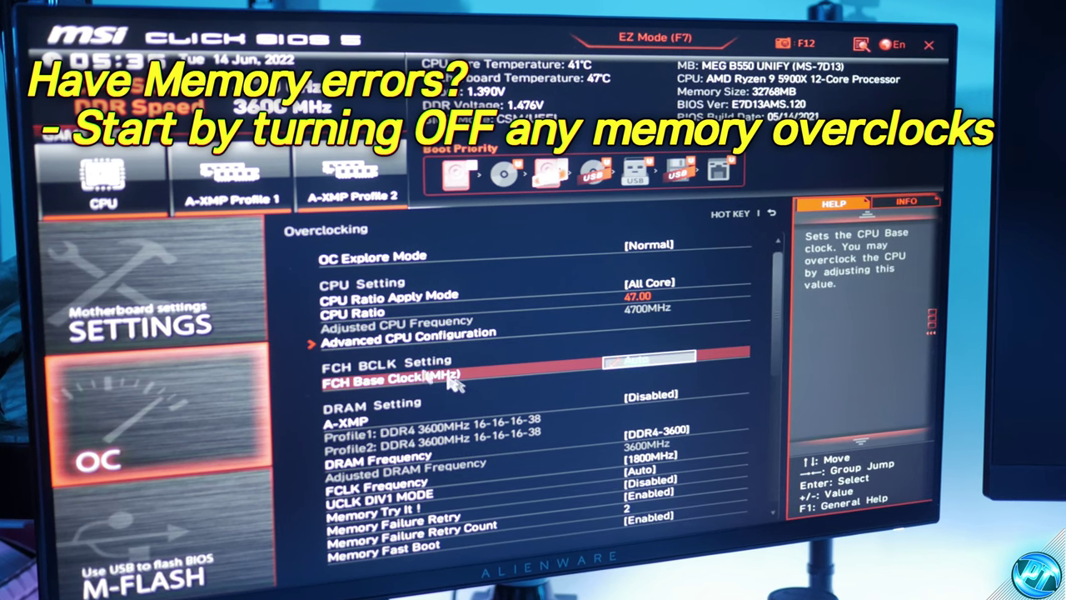
Set A-XMP to Disabled on the OC page, after briefly selecting Profile 1
left_click(466, 421)
left_click(532, 326)
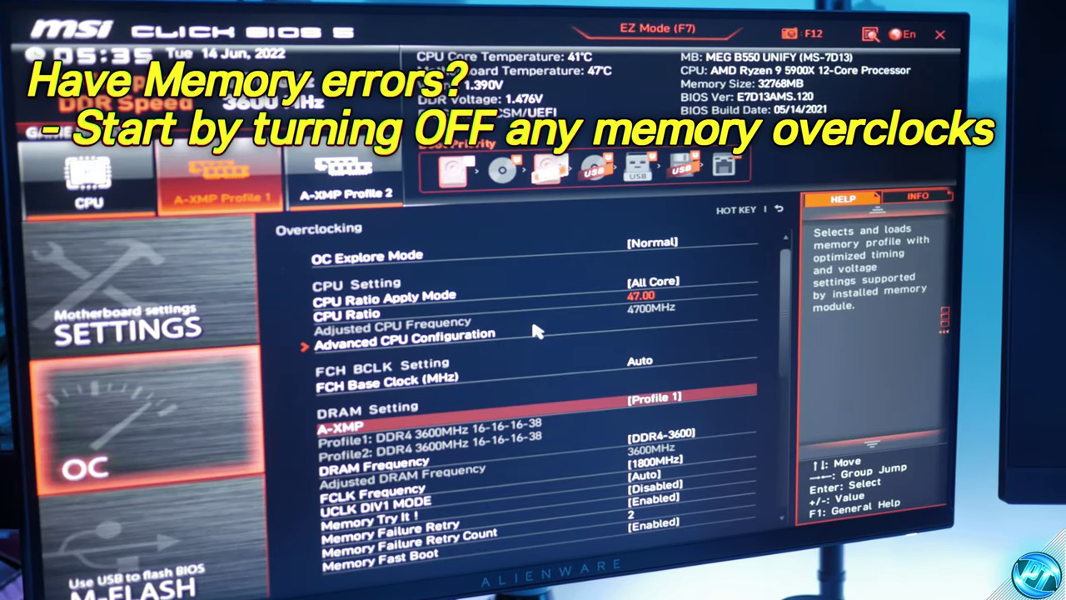
left_click(343, 434)
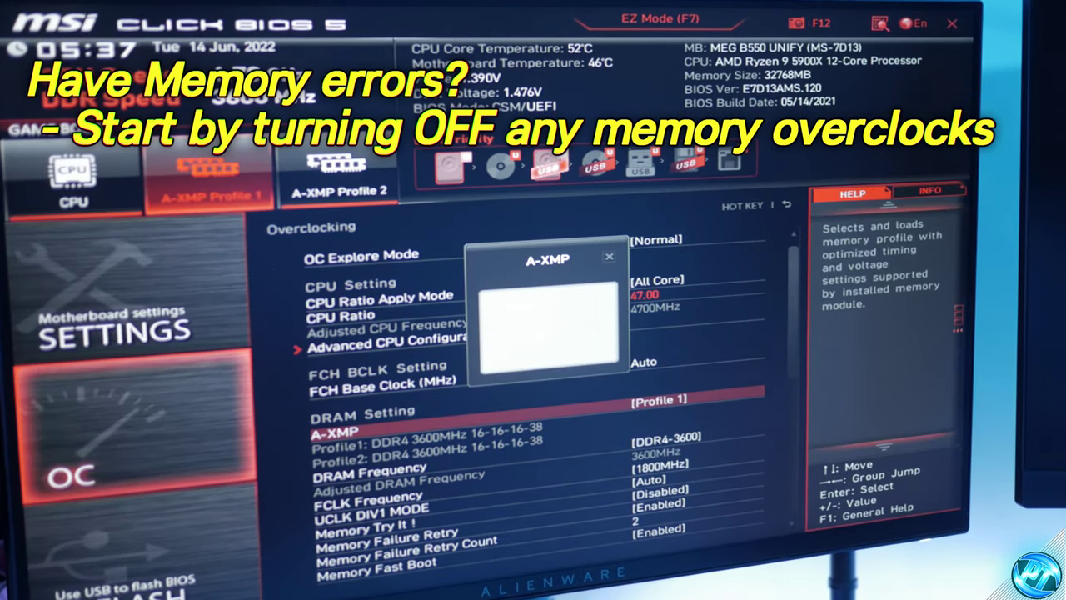
left_click(529, 302)
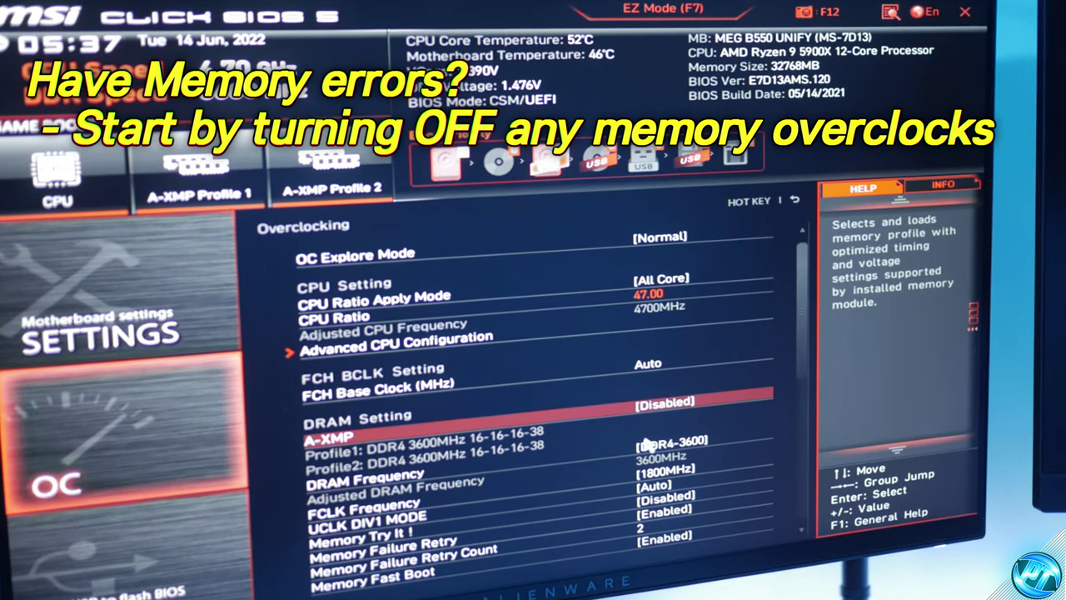
left_click(467, 475)
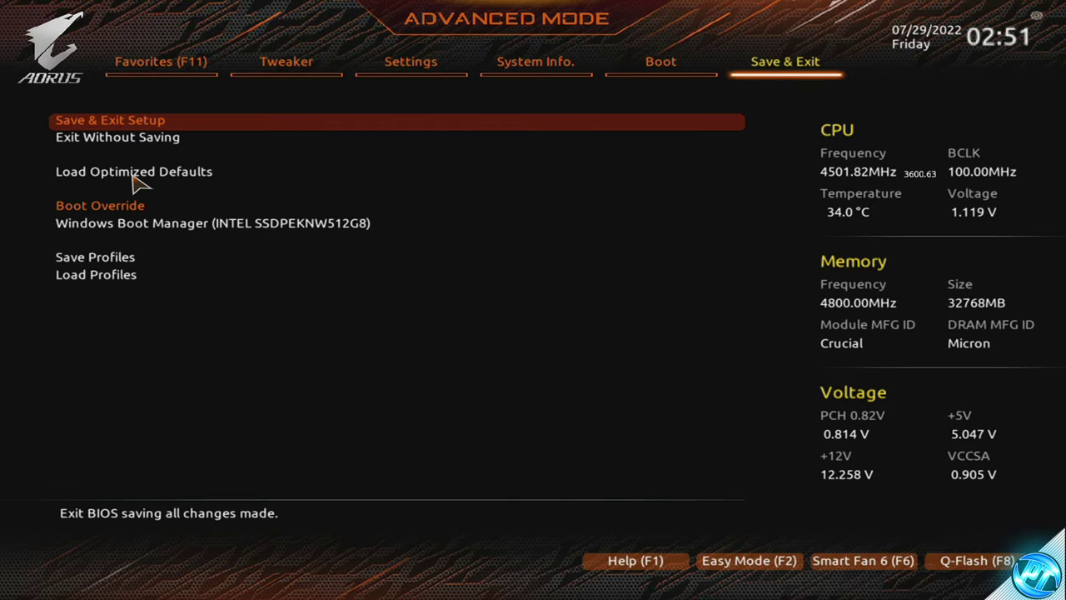
Choose Load Optimized Defaults on the Save & Exit tab
left_click(137, 180)
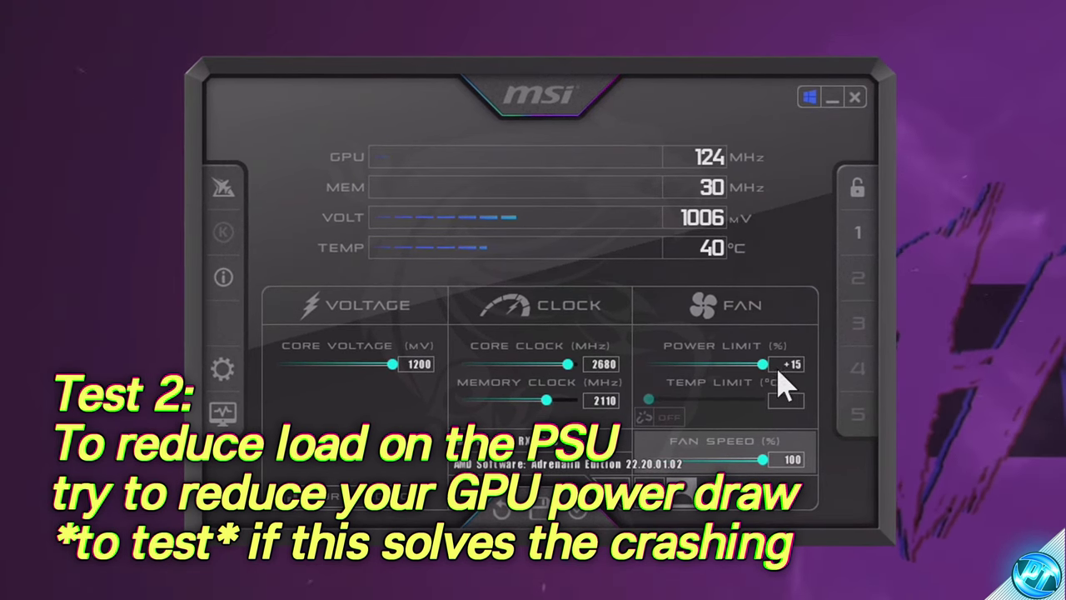
Drag MSI Afterburner's Power Limit (%) slider to the left
left_click_drag(730, 364, 704, 366)
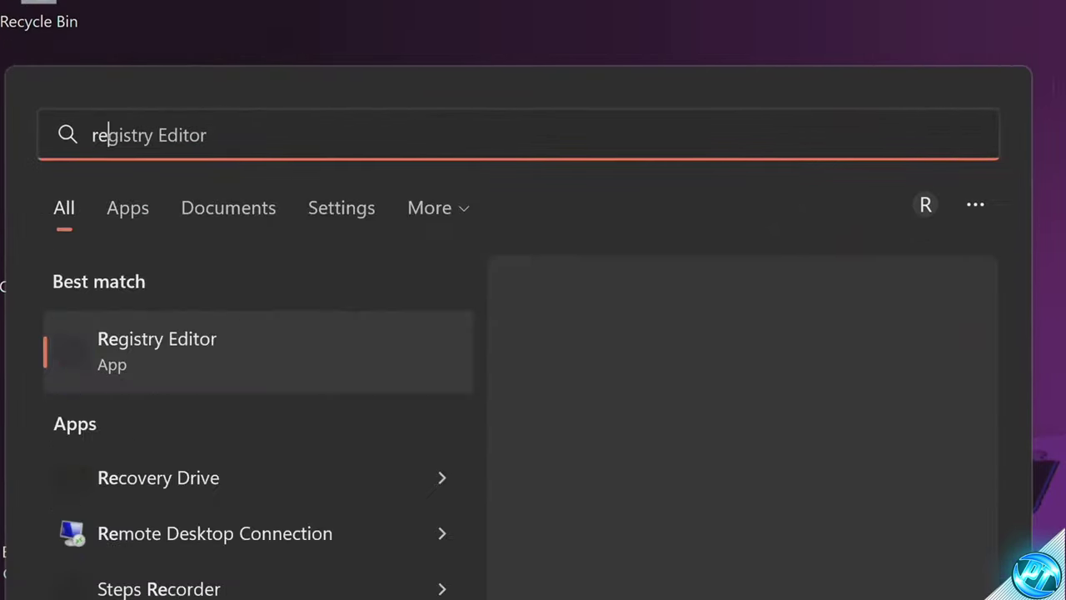
Search Windows for 'reset this PC' and open the Recovery settings from the best match
key("BackSpace")
type("t")
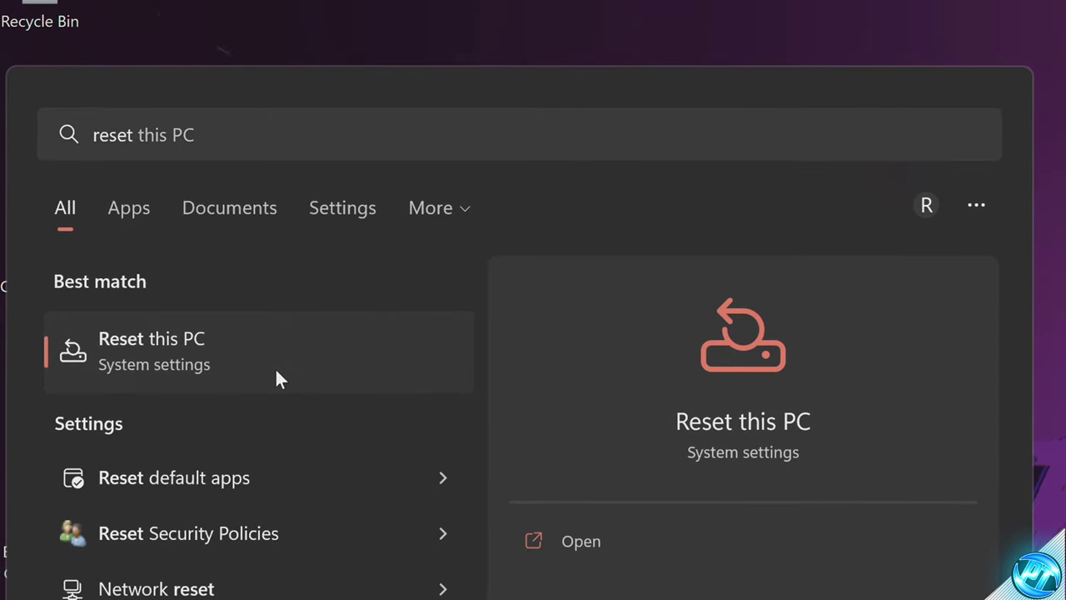
left_click(275, 367)
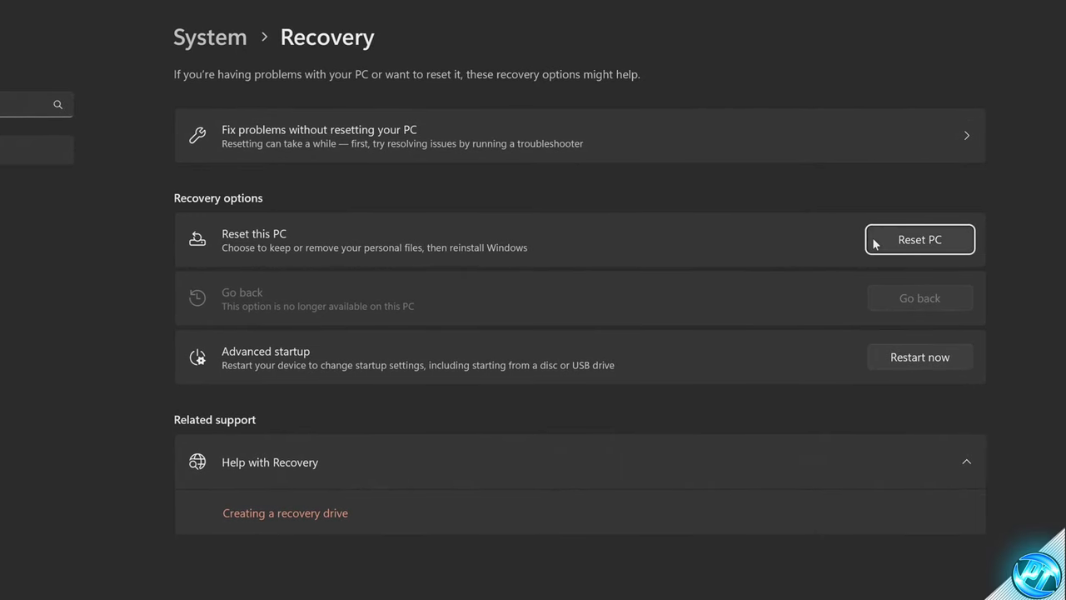
Choose Reset PC to get the Keep my files or Remove everything choice
left_click(914, 242)
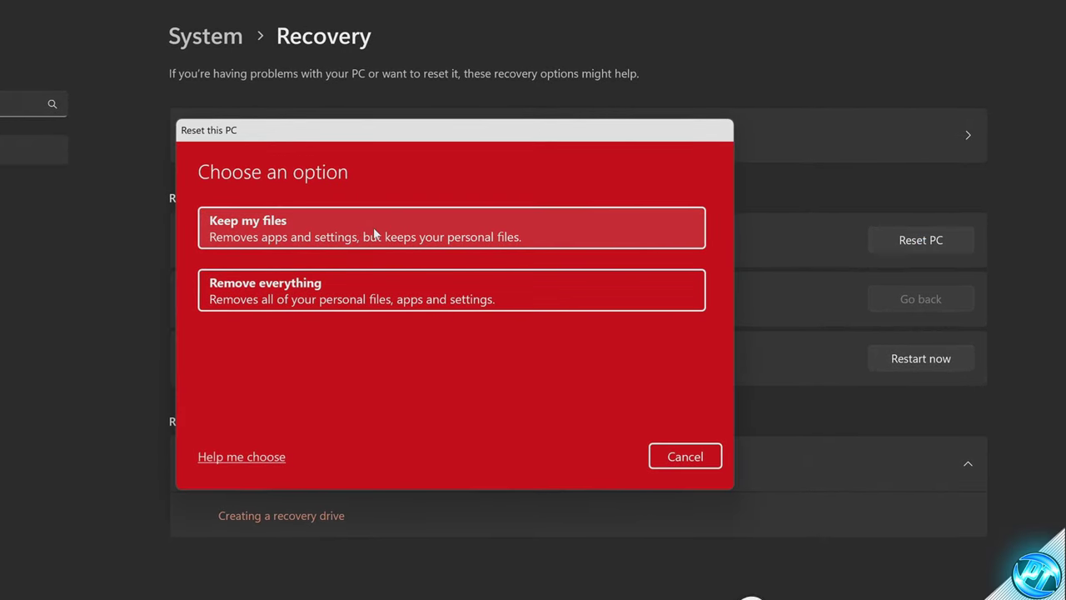